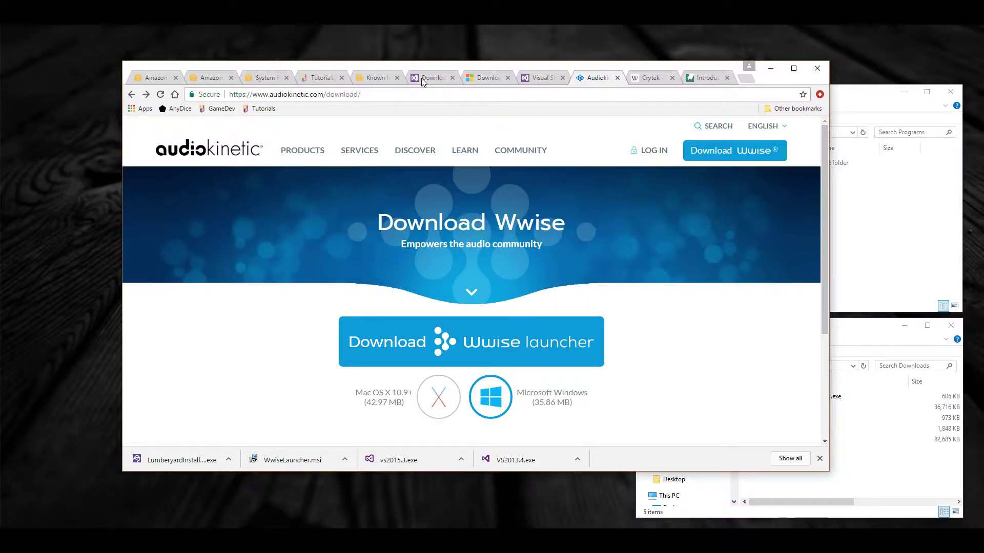
Review the download pages for Visual Studio, 2013 Update 4 and 2015 Update 3, the Lumberyard system requirements, and the Lumberyard download page
key("ctrl+6")
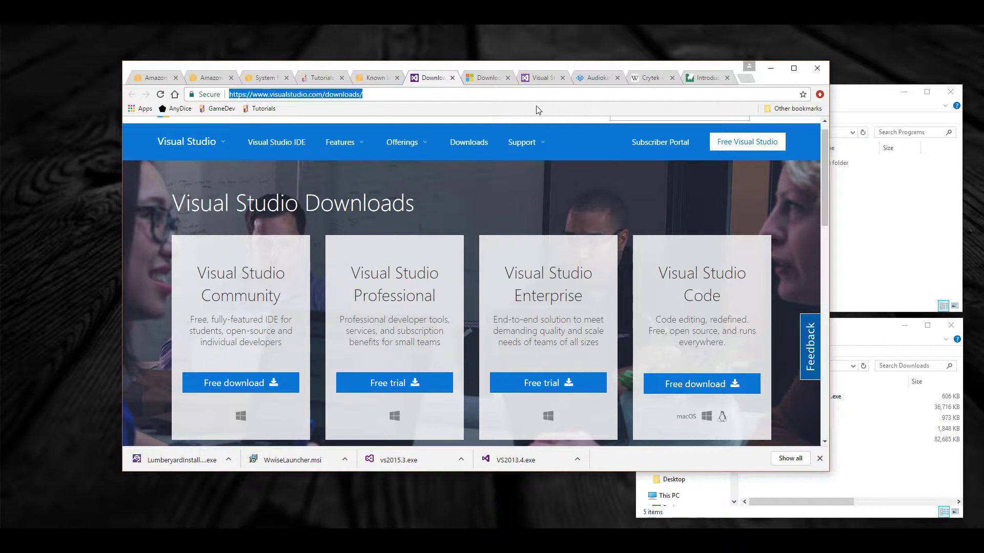
key("ctrl+Tab")
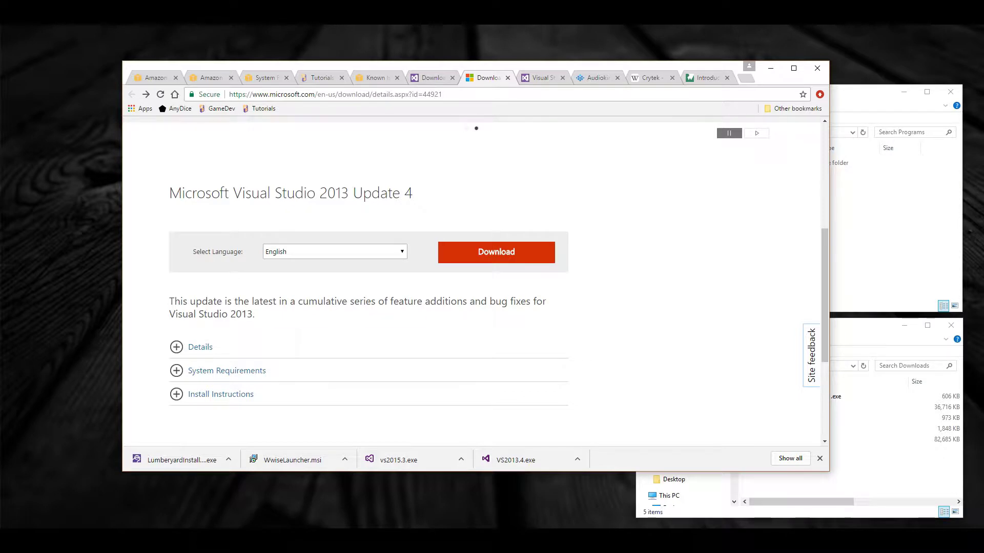
left_click(540, 76)
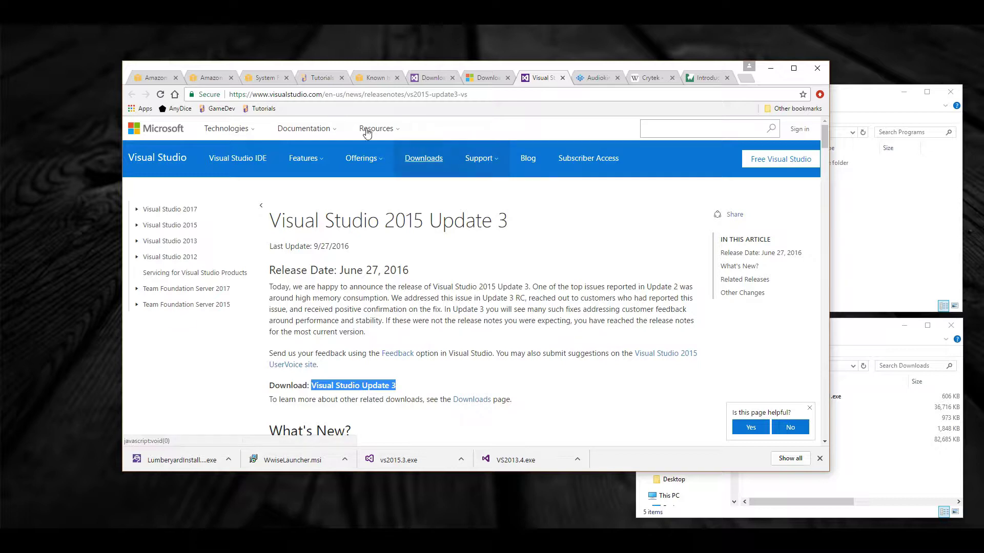
left_click(262, 78)
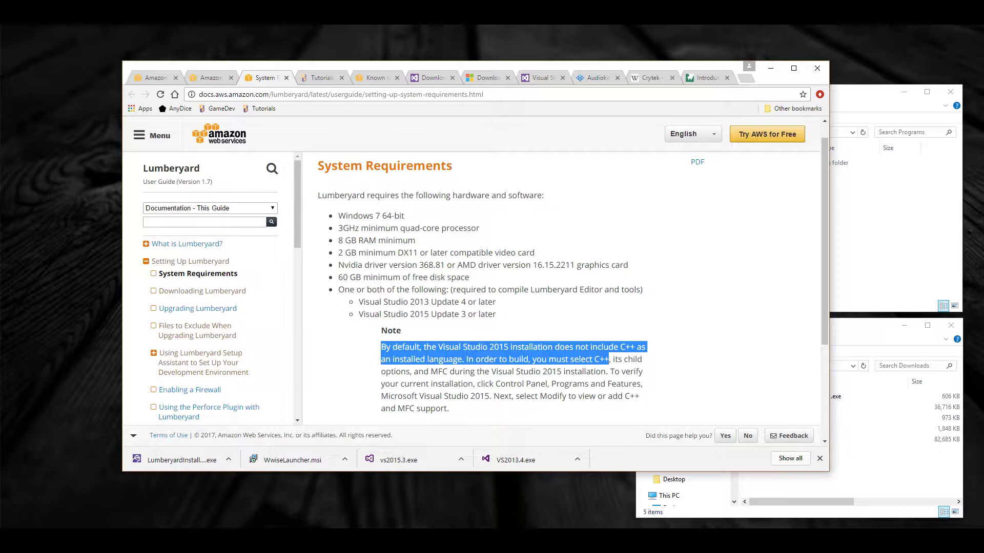
left_click(154, 78)
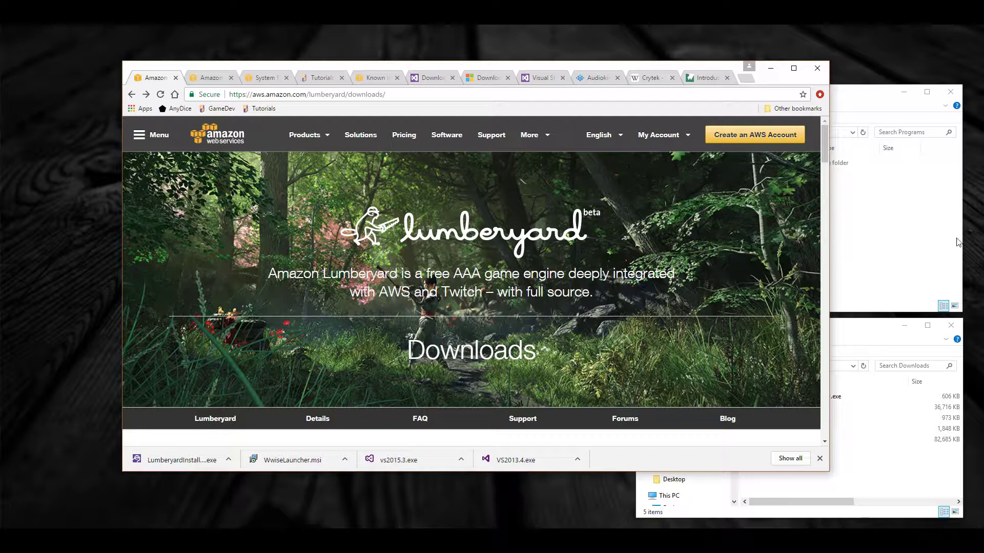
Bring the Programs and Downloads folders forward and launch LumberyardInstaller1.7.0.1.exe
left_click(893, 236)
left_click(887, 483)
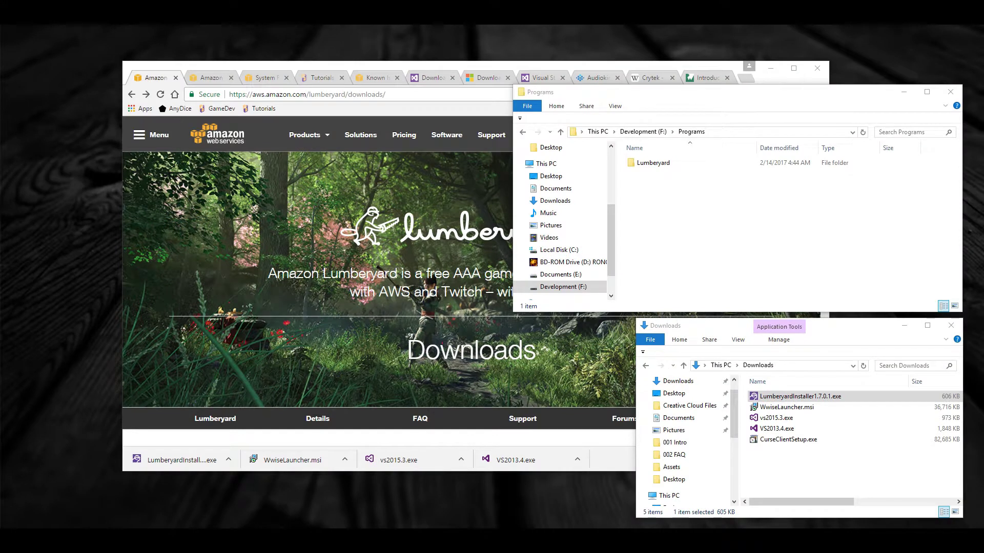
left_click(782, 472)
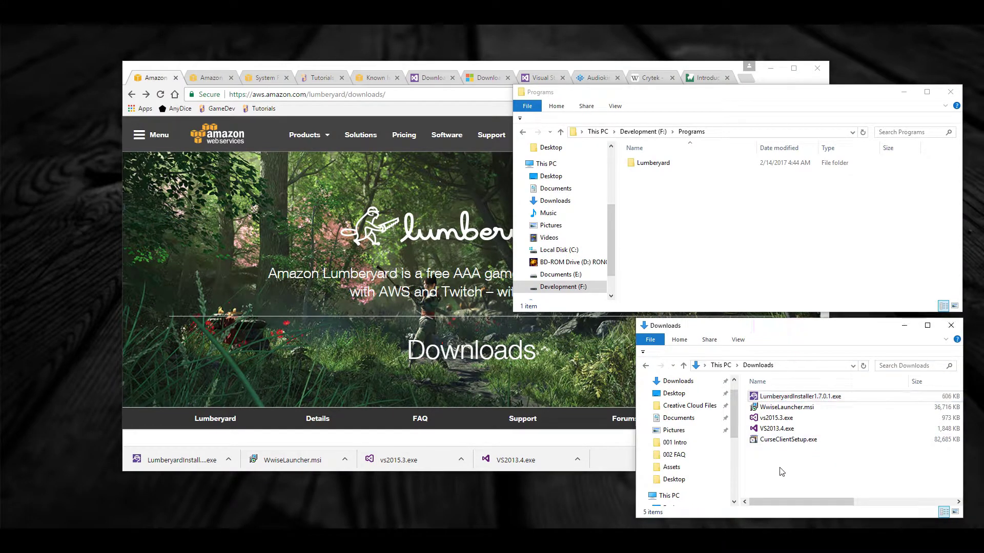
double_click(755, 399)
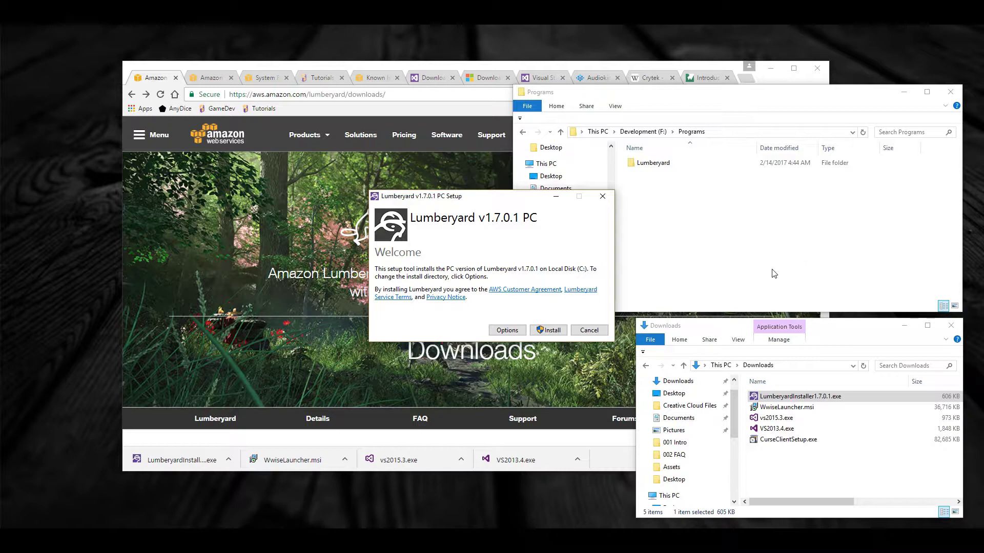
In the setup options, change the install location to the existing folder F:\Programs\Lumberyard
left_click(507, 330)
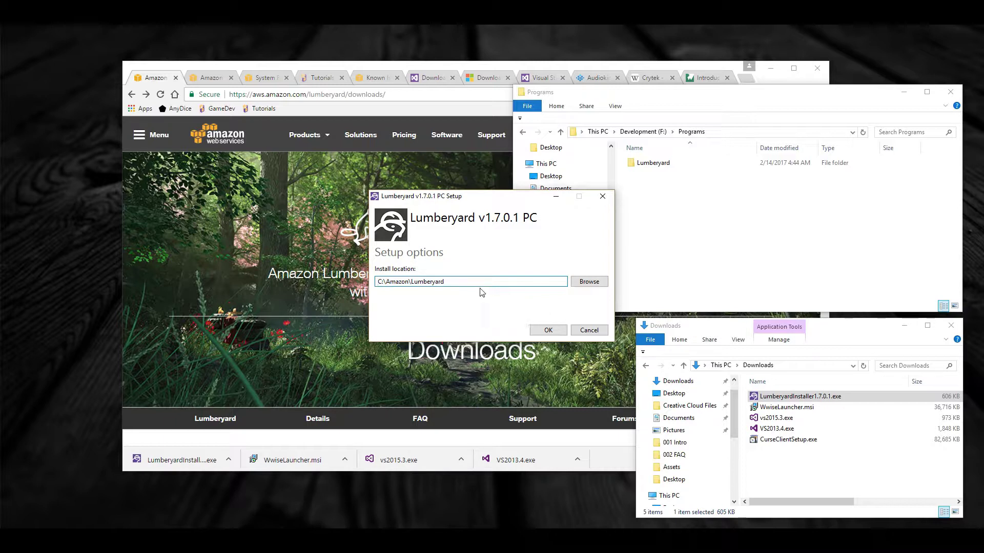
left_click_drag(444, 281, 371, 282)
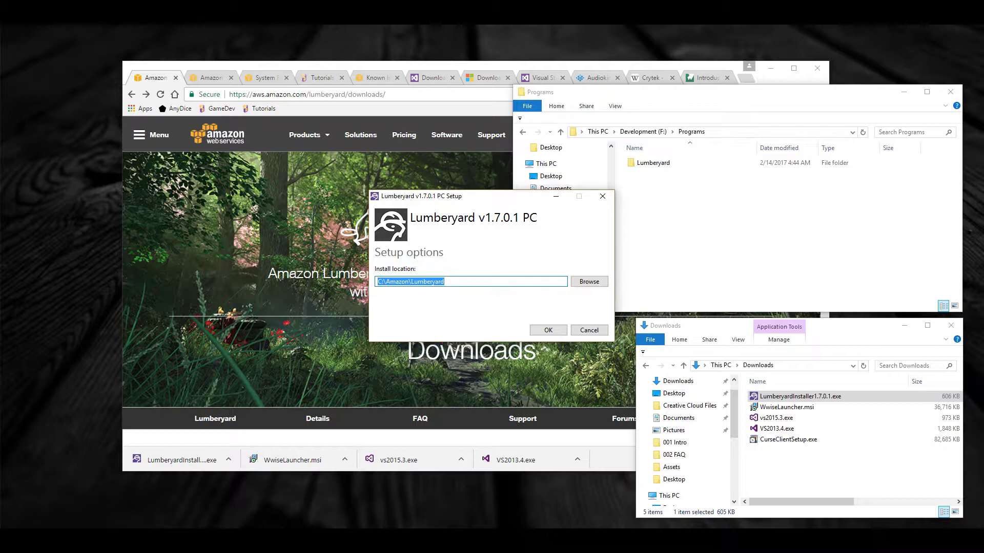
left_click(589, 281)
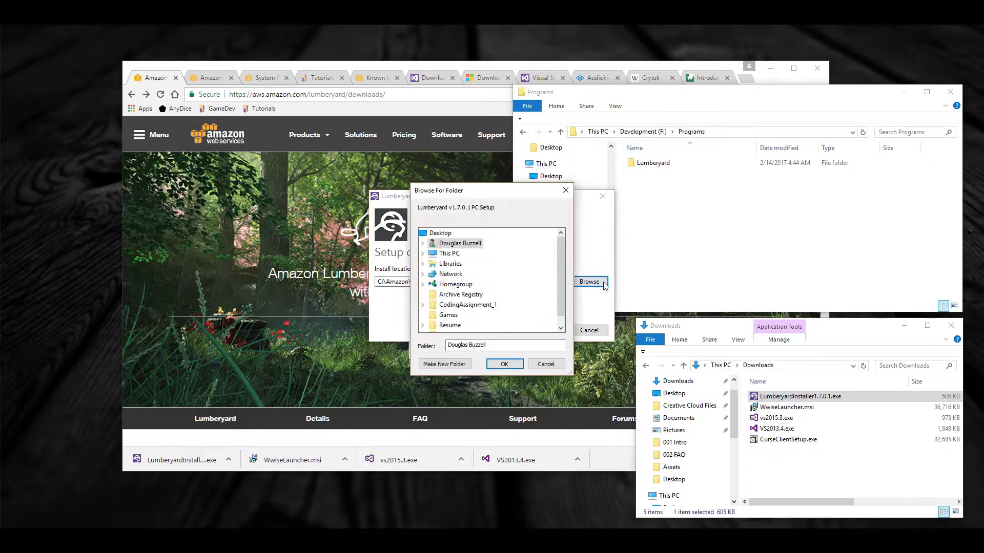
scroll(560, 274, "down", 1)
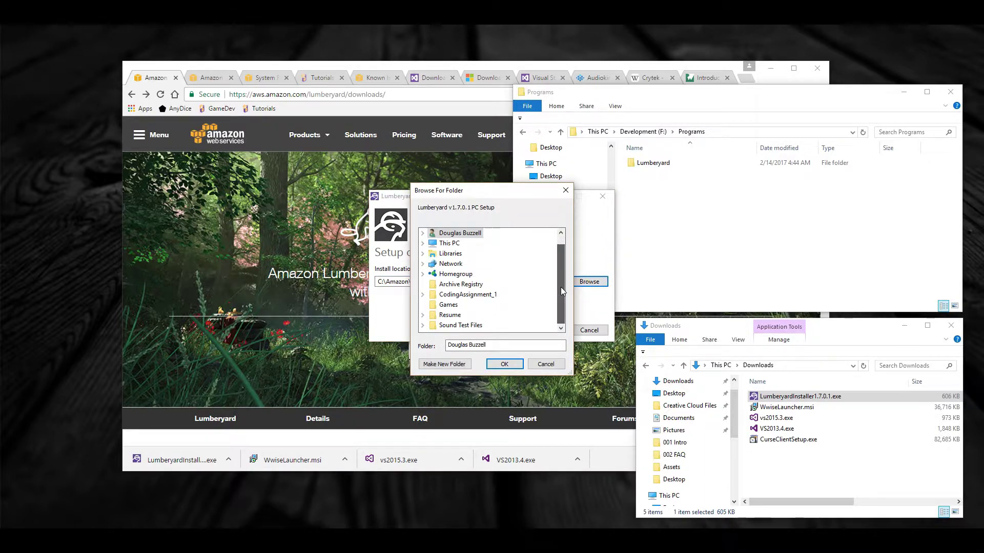
double_click(448, 243)
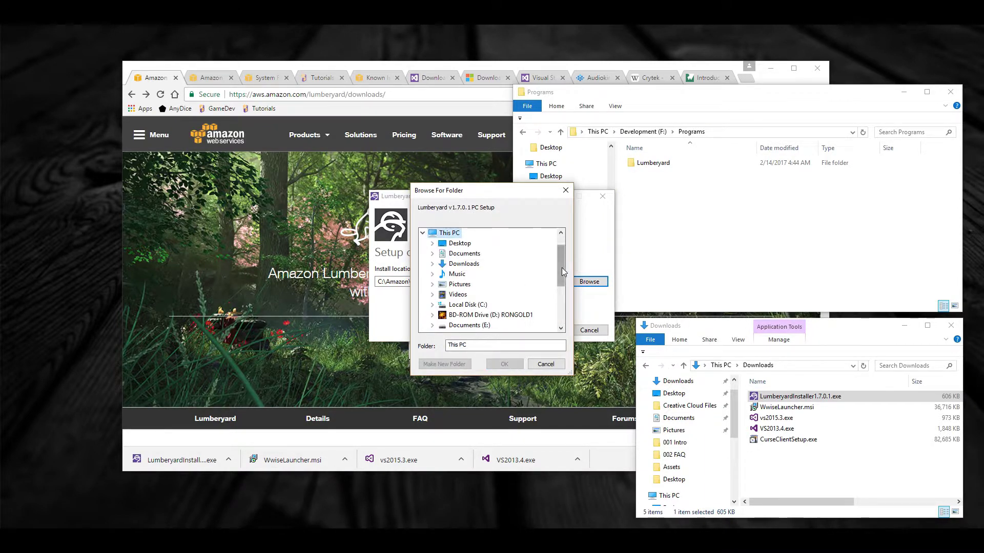
left_click_drag(562, 268, 564, 281)
double_click(472, 305)
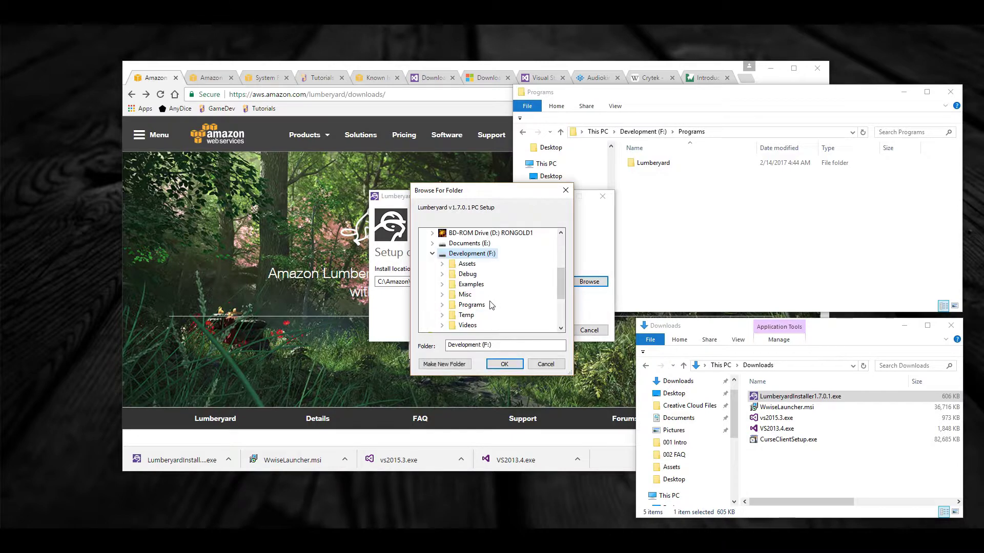
double_click(479, 306)
scroll(482, 307, "down", 1)
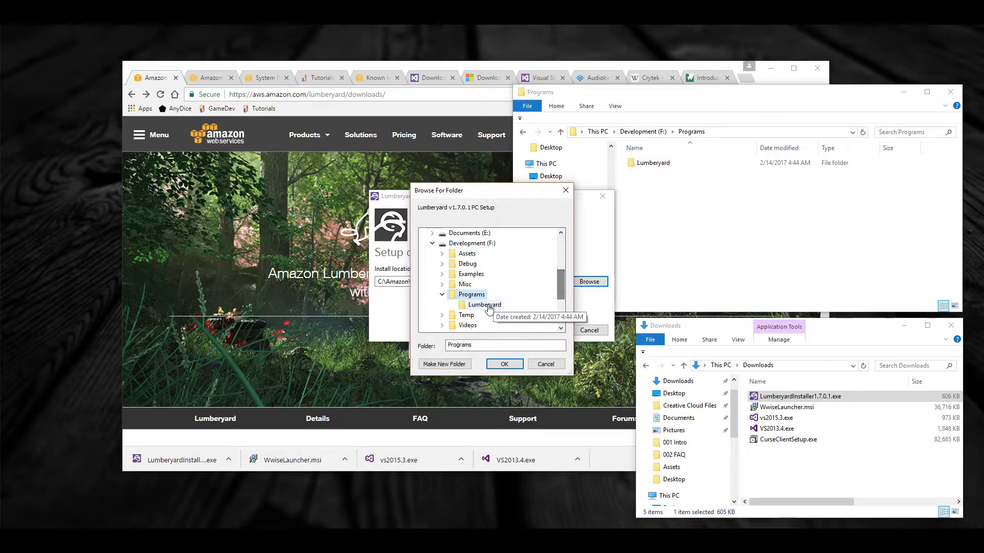
left_click(484, 305)
left_click(510, 364)
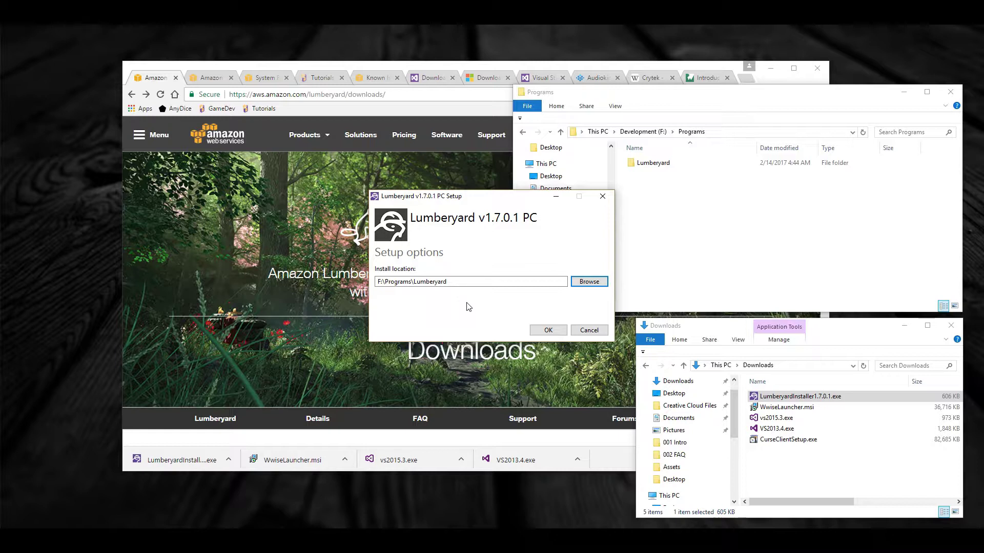
Accept the setup options and install Lumberyard v1.7.0.1, allowing the installer to make changes to the device
left_click(542, 332)
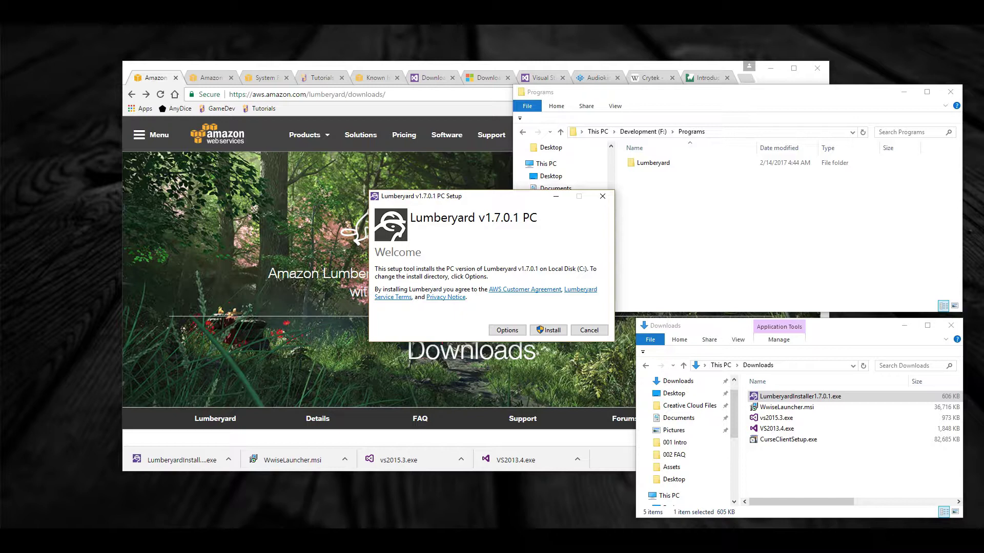
left_click(548, 330)
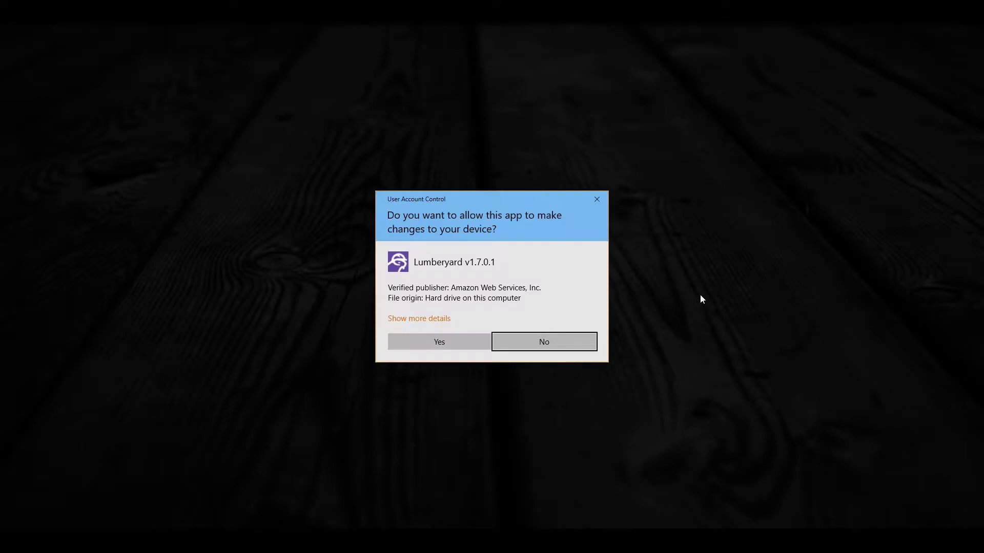
left_click(437, 342)
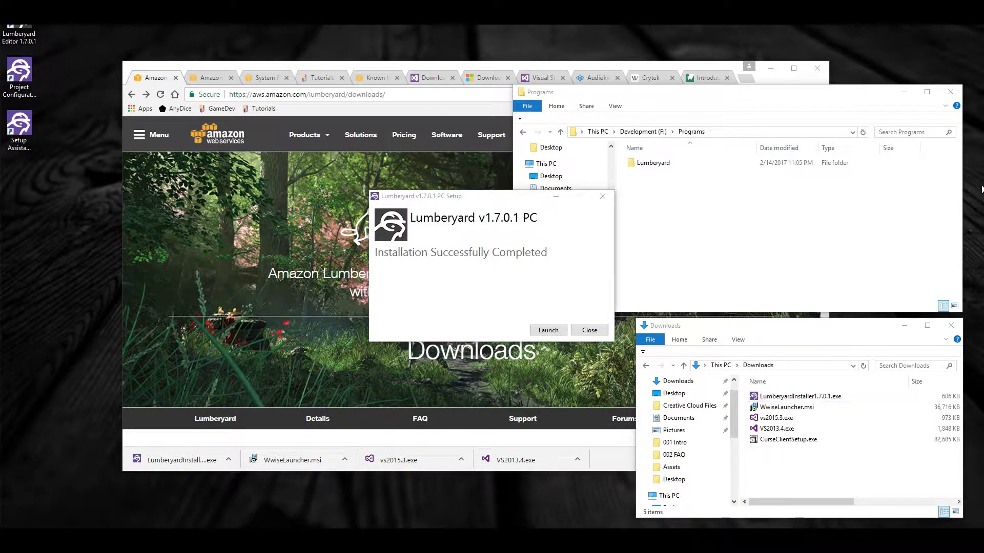
Move the three Lumberyard desktop shortcuts away from the screen edge and close the installer without launching
left_click(770, 69)
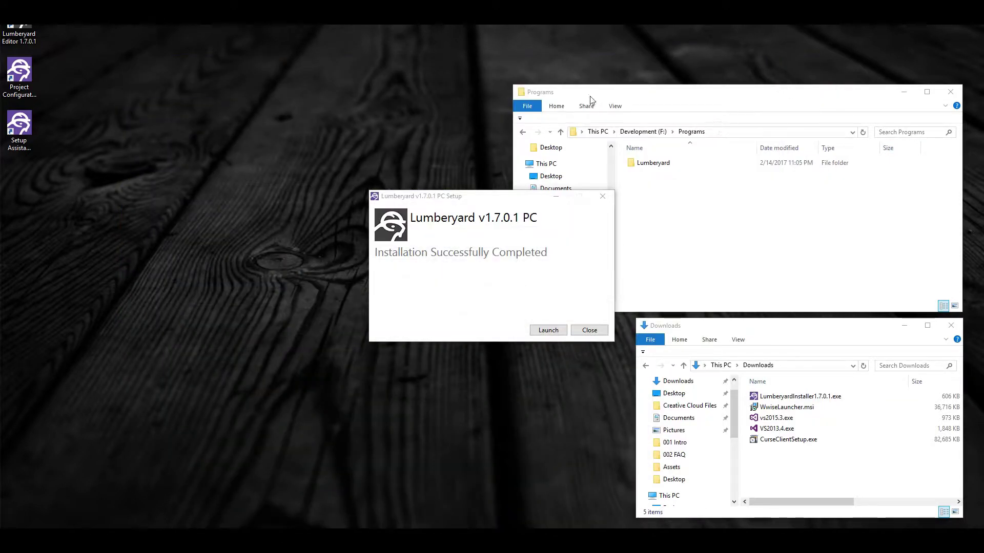
left_click_drag(114, 194, 57, 78)
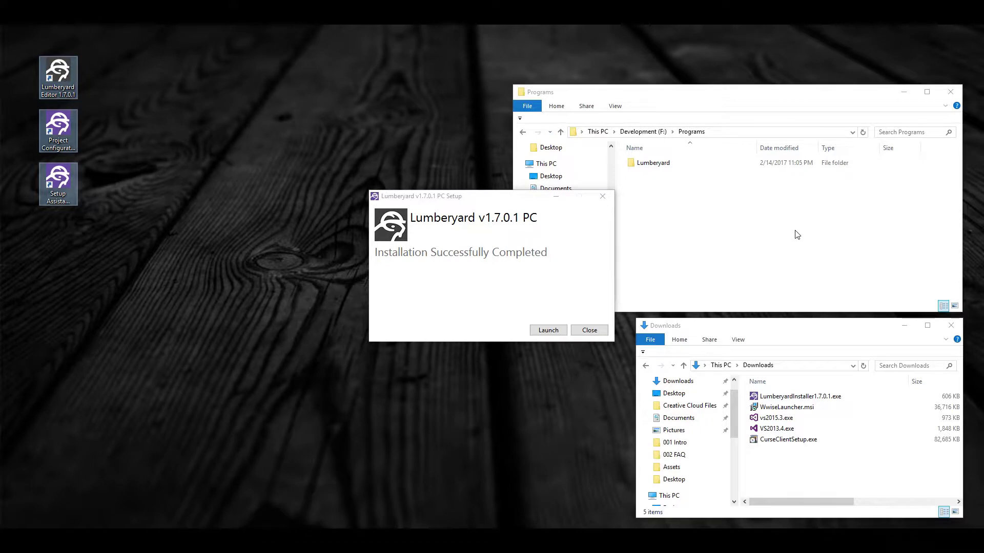
left_click(63, 180)
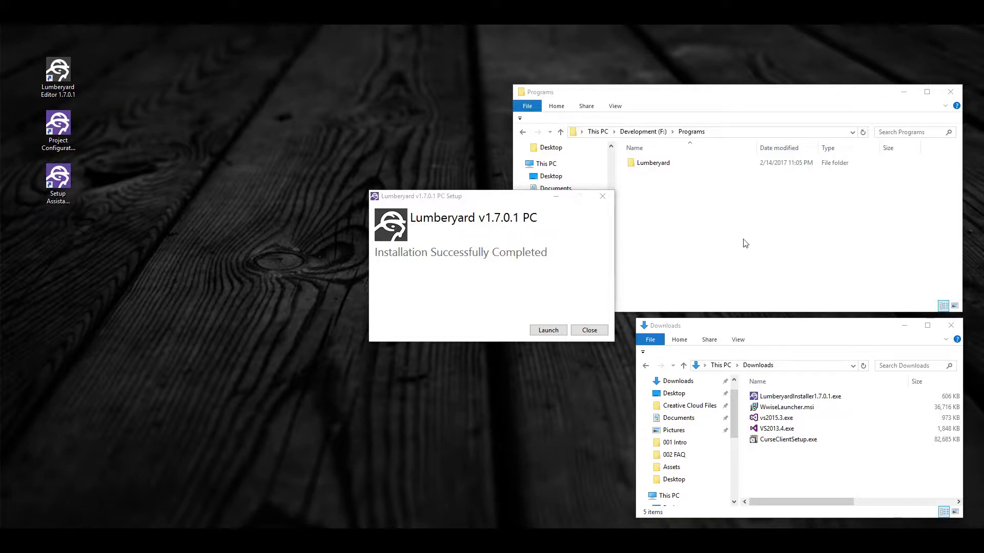
left_click(584, 332)
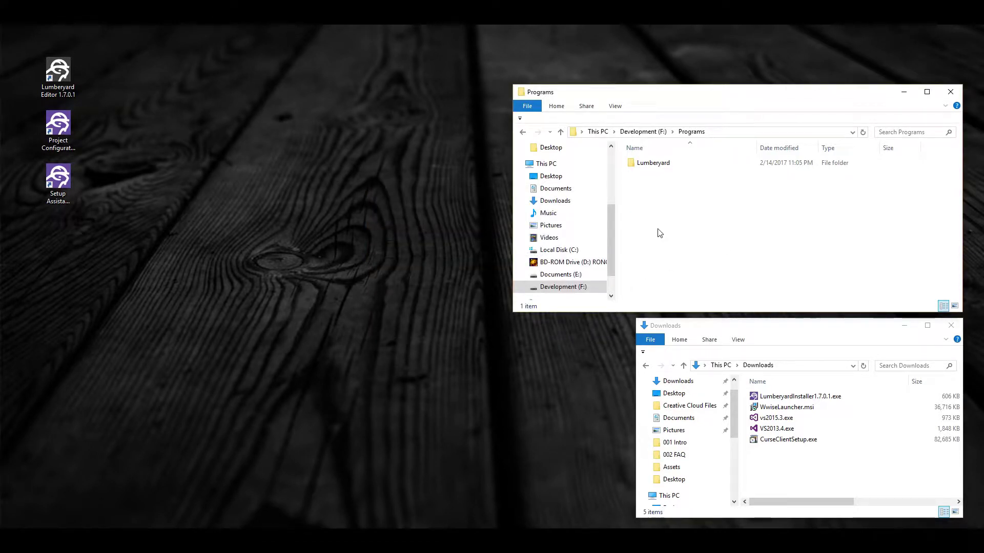
Open the 3rdParty folder inside the Lumberyard 1.7.0.1 installation folder
double_click(633, 168)
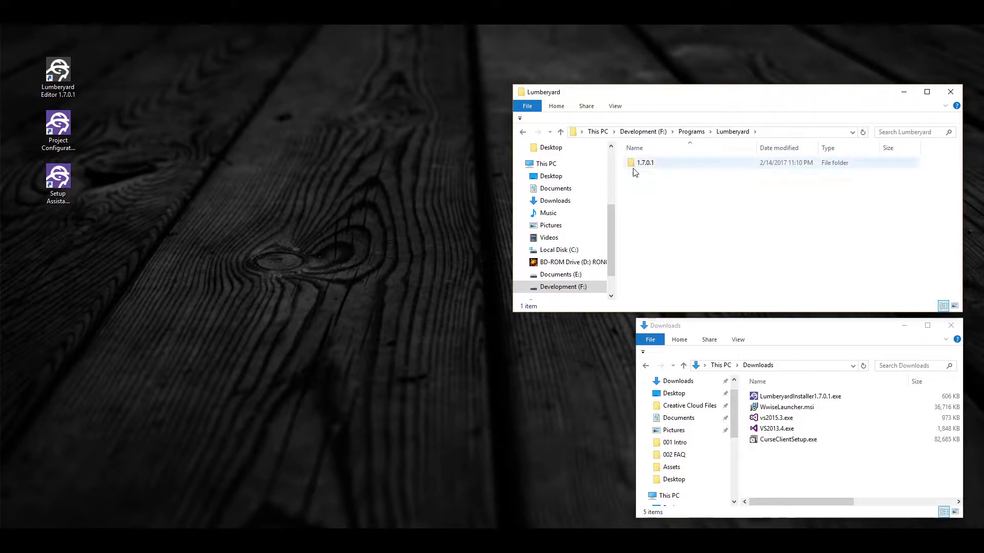
double_click(633, 169)
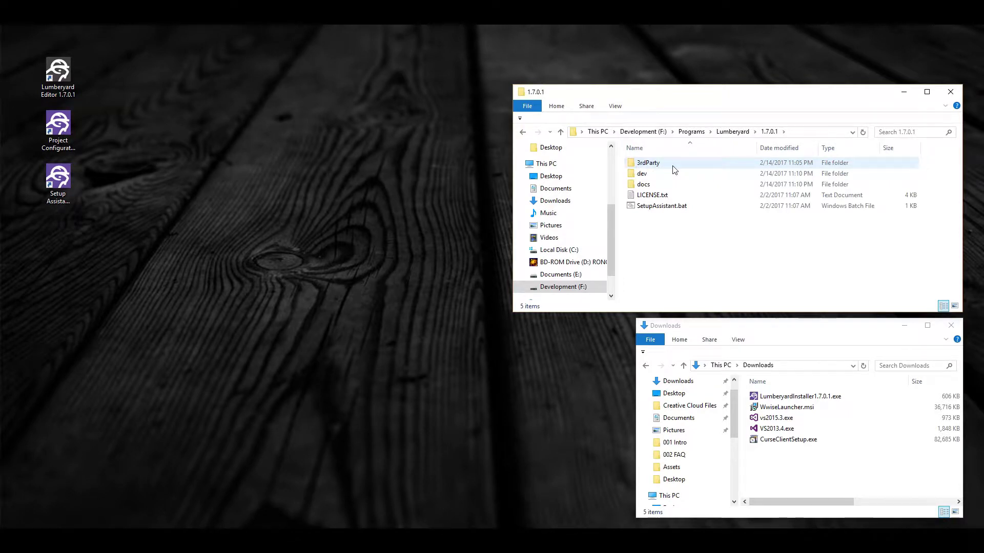
double_click(633, 167)
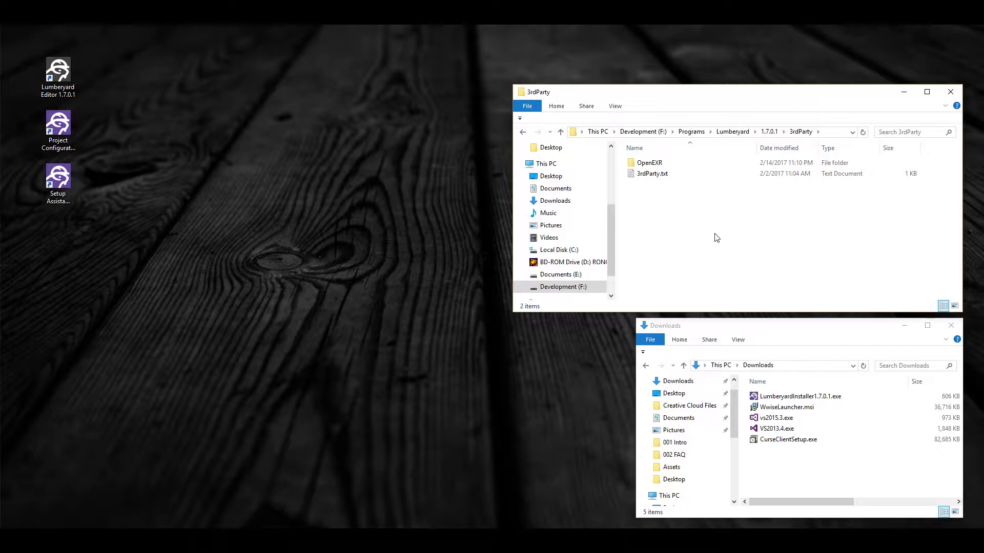
Create a folder named FbxSdk in the 3rdParty folder, and return to the parent Lumberyard folder
right_click(666, 207)
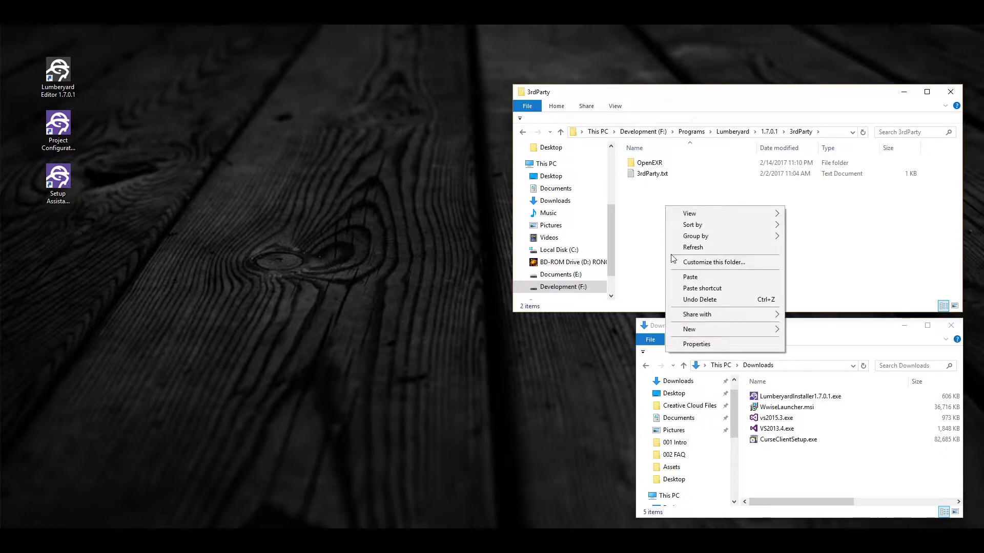
mouse_move(748, 330)
left_click(810, 331)
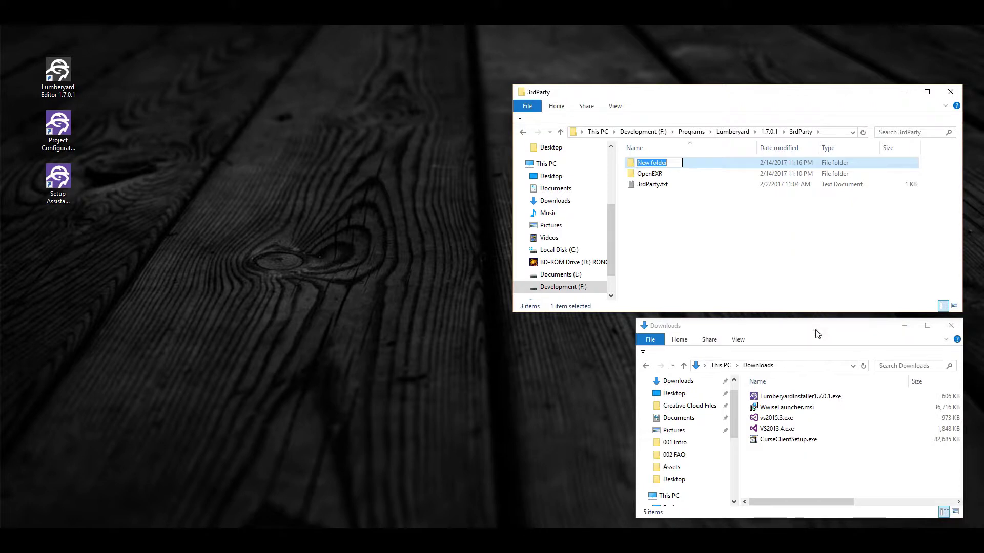
type("FbxSd")
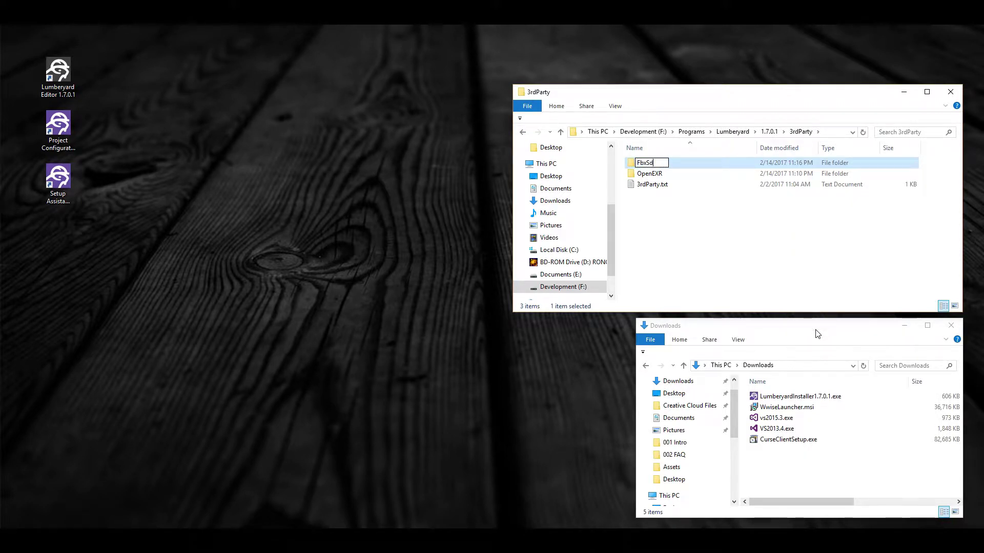
type("k")
left_click(724, 256)
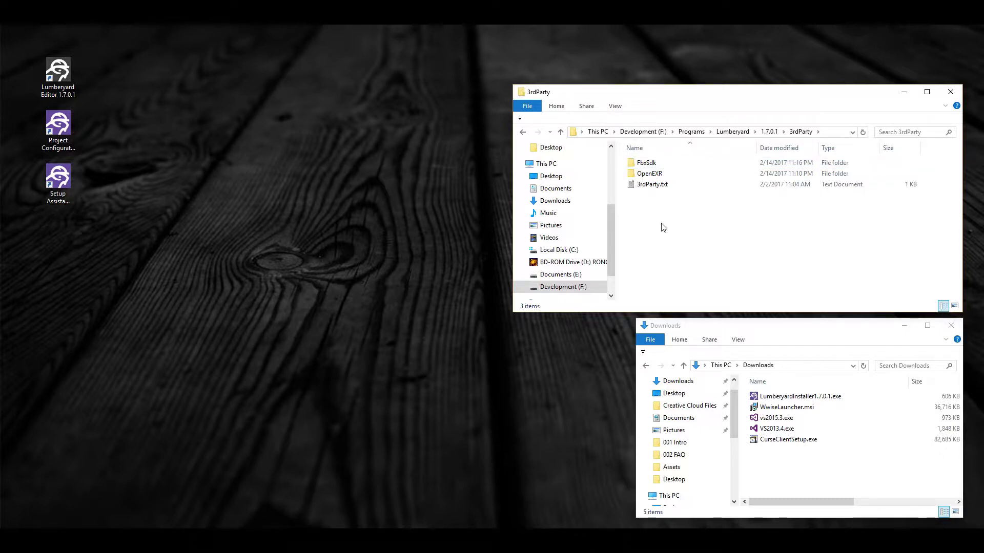
left_click(736, 132)
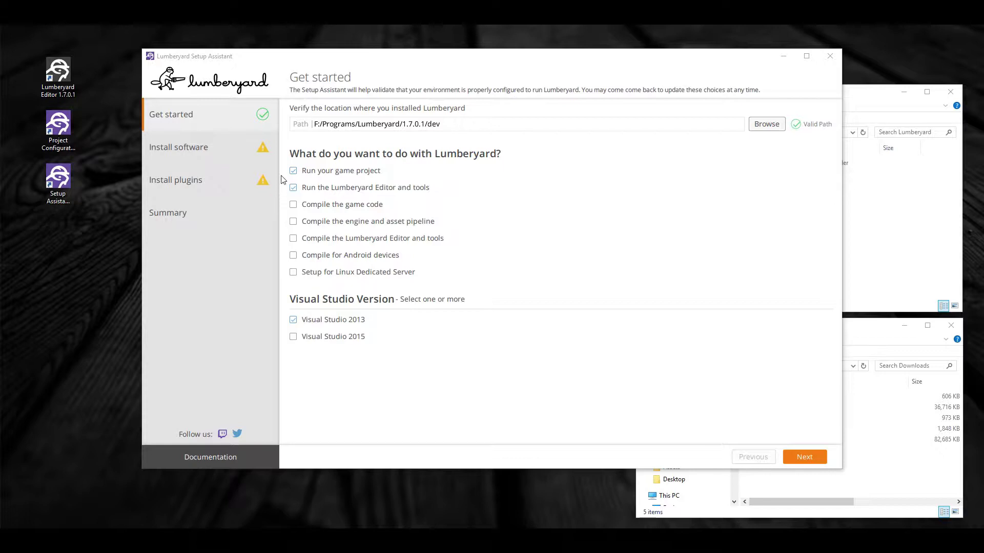
Enable compiling the game code and the engine and asset pipeline with only Visual Studio 2015 selected, and continue to the Install software page
left_click(286, 208)
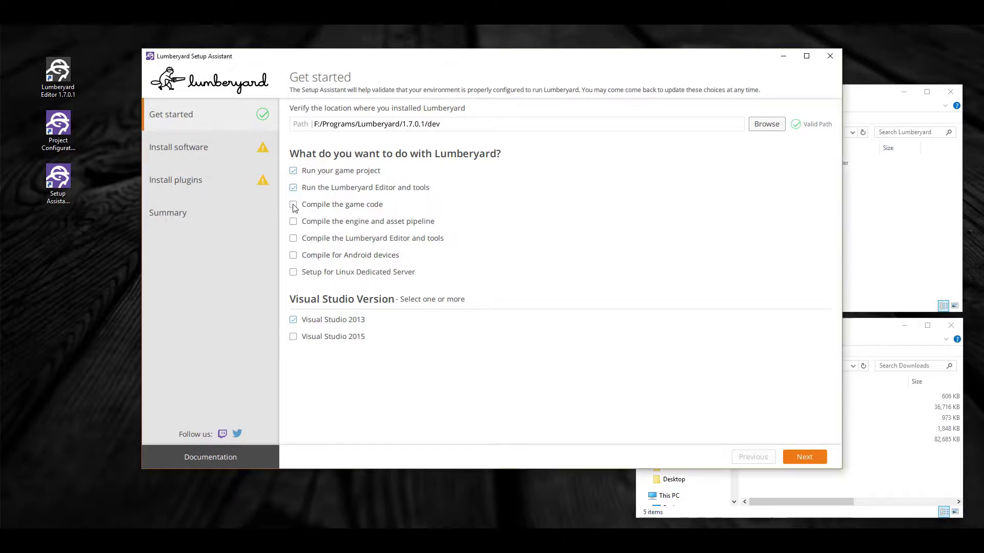
left_click(293, 222)
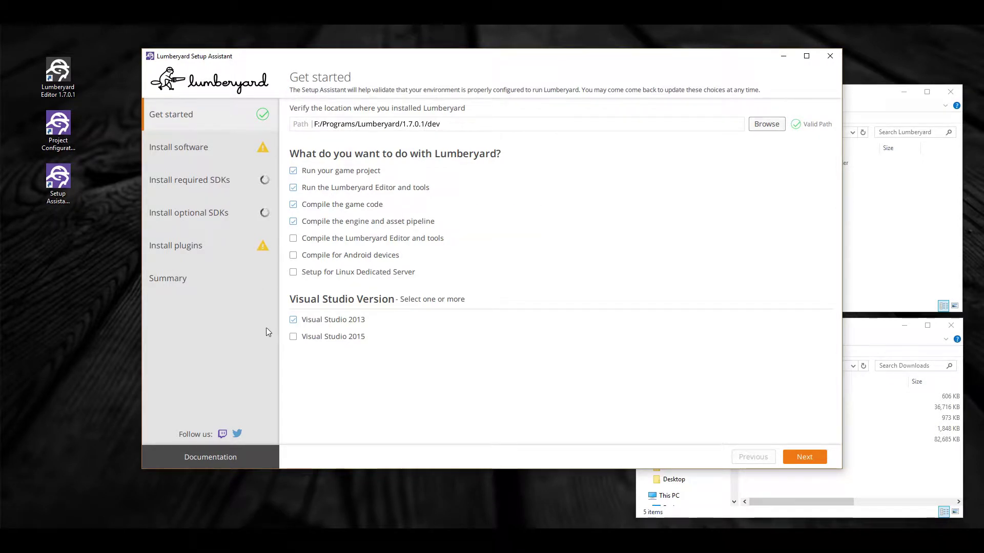
left_click(293, 320)
left_click(293, 338)
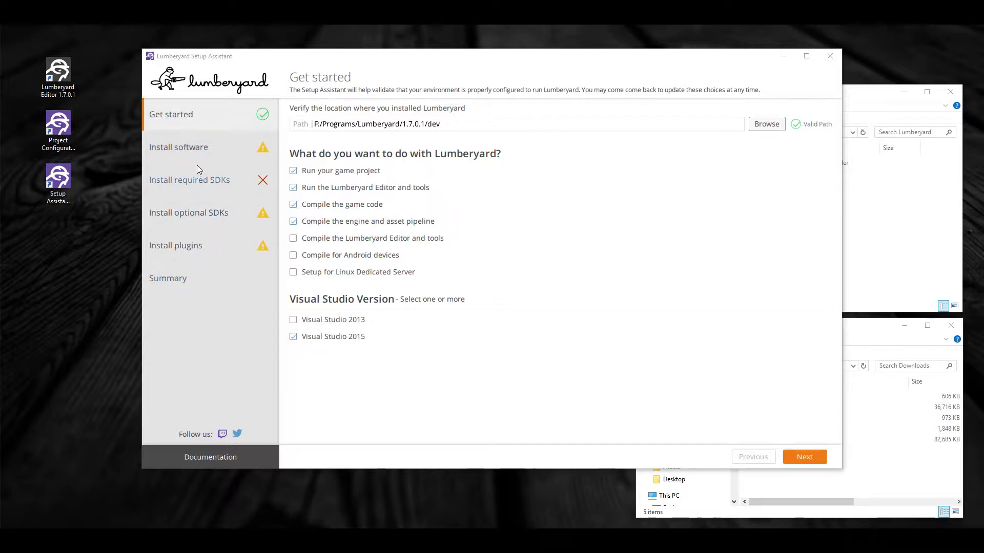
left_click(816, 457)
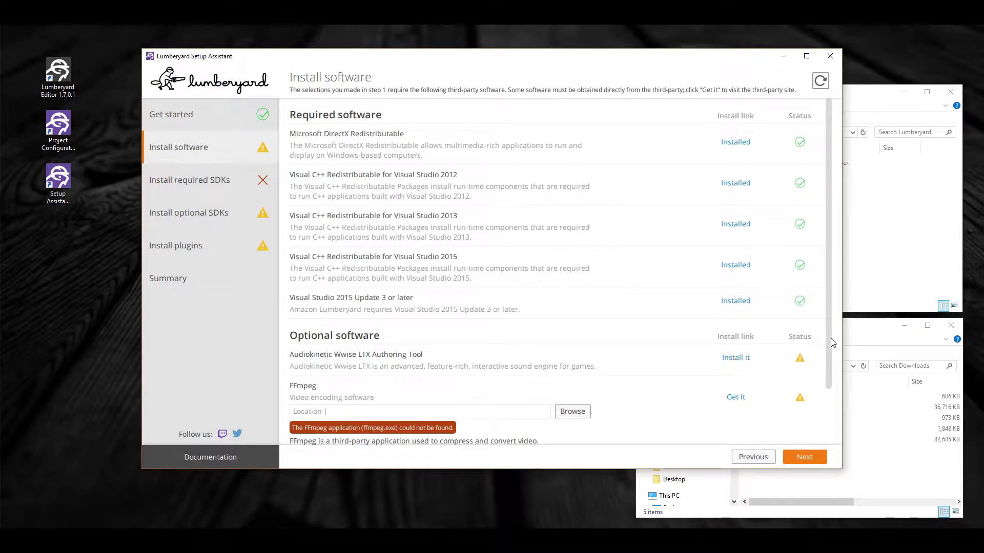
Start the Audiokinetic Wwise LTX installer from the optional software list and exclude the Android, Apple and Linux deployment platforms
left_click_drag(827, 353, 826, 424)
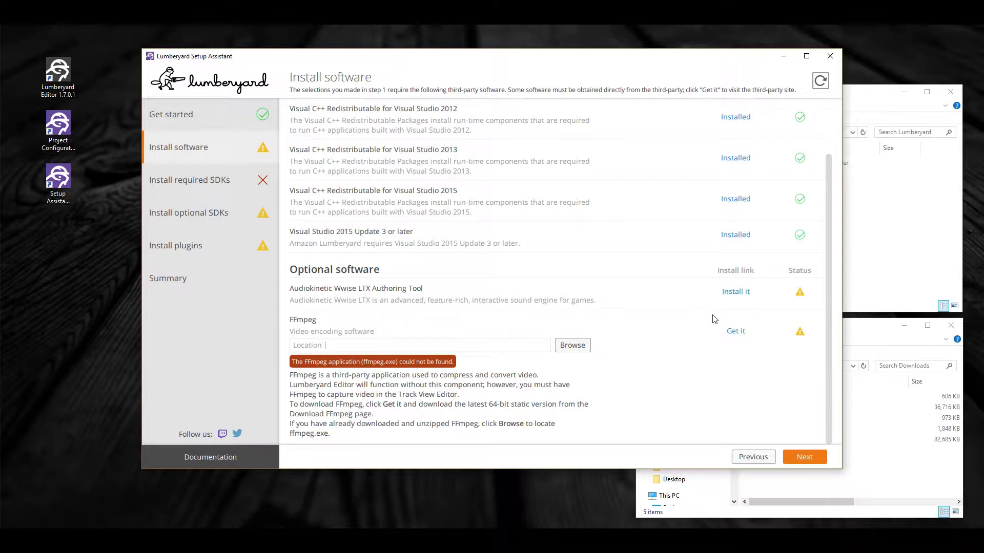
left_click(735, 292)
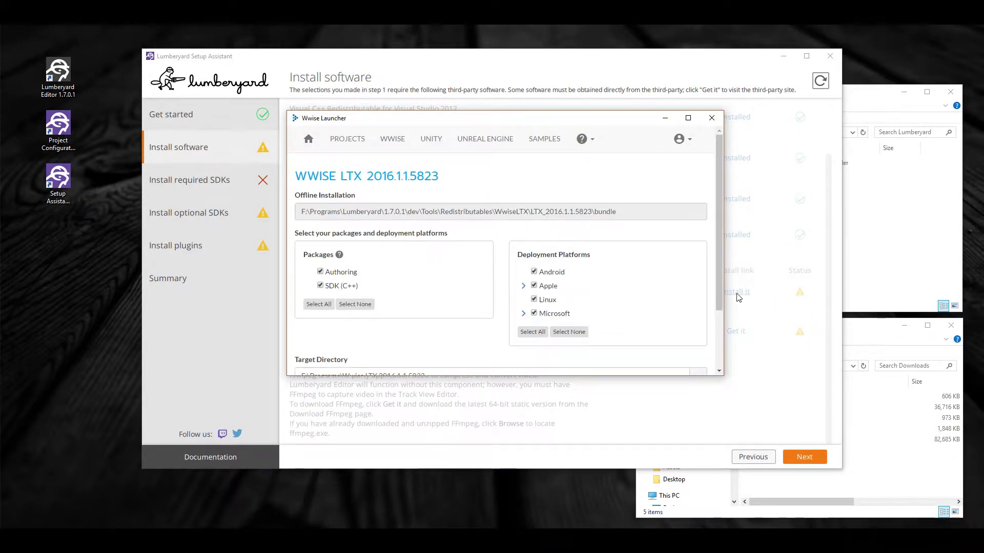
left_click(534, 272)
left_click(534, 286)
left_click(533, 300)
Install Wwise LTX to F:\Programs\Wwise LTX 2016.1.1.5823, allow the device changes, and close the Wwise Launcher
left_click_drag(721, 284, 727, 352)
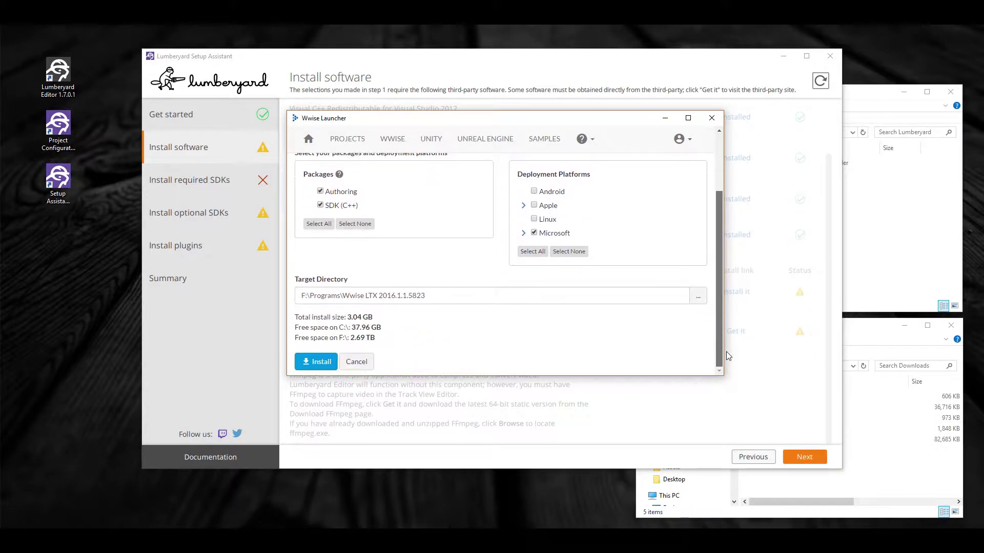
left_click(316, 362)
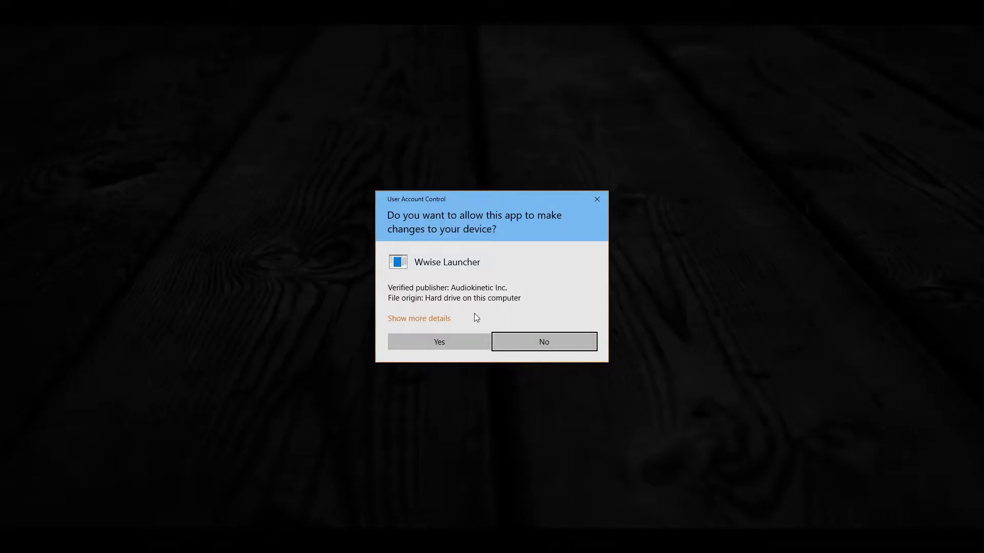
left_click(465, 343)
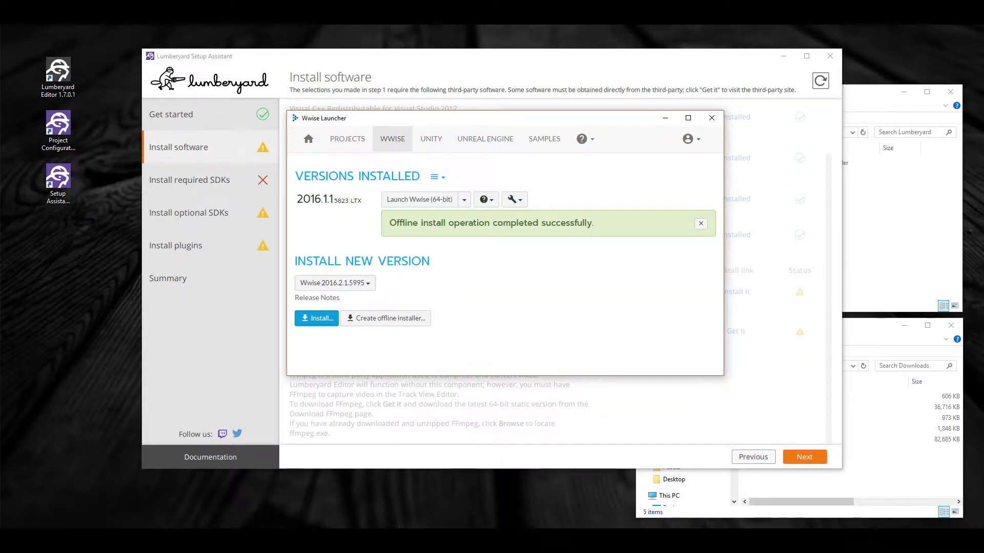
left_click(711, 120)
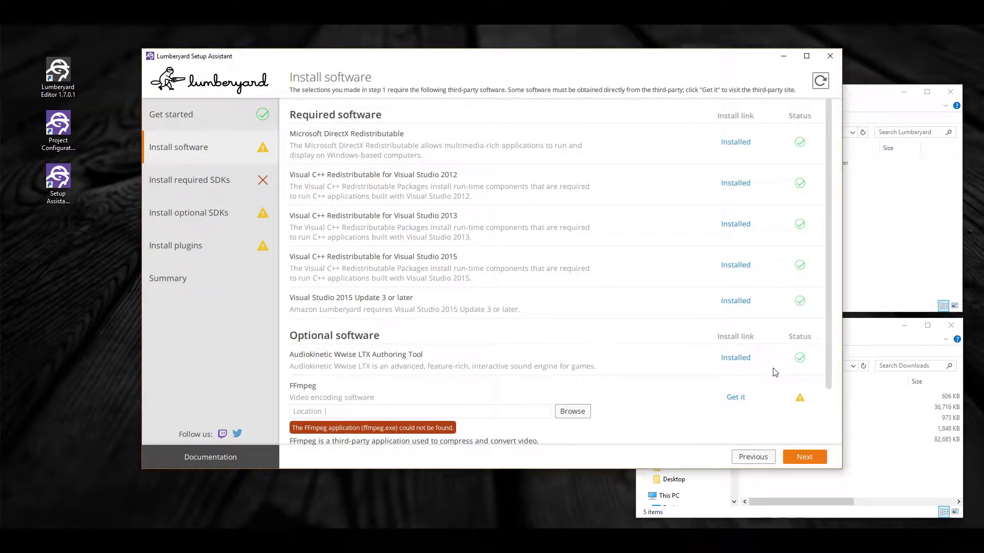
Get FFmpeg from its website by saving the 64-bit static build 20170214-8fa18e0 zip, and close the browser
scroll(832, 382, "down", 2)
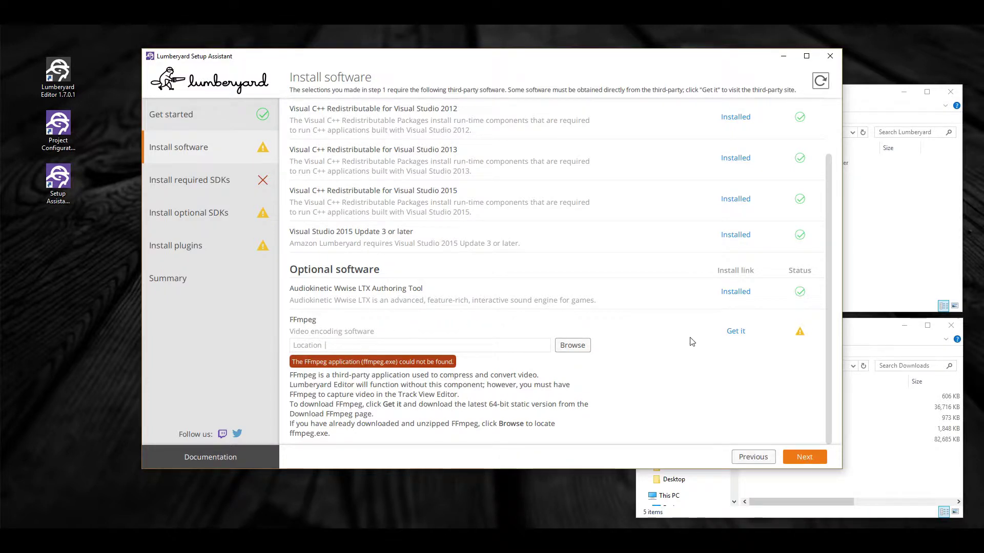
left_click(734, 332)
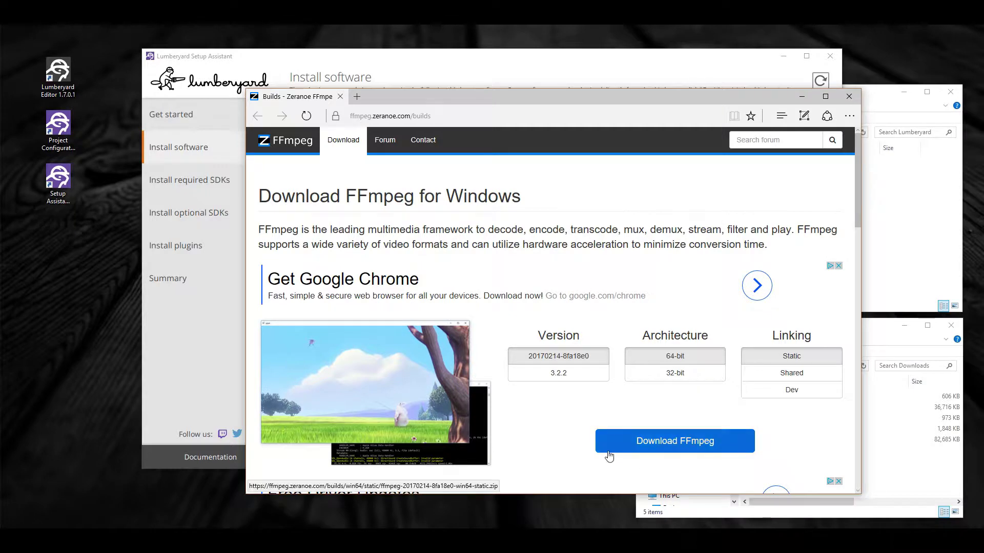
left_click(698, 448)
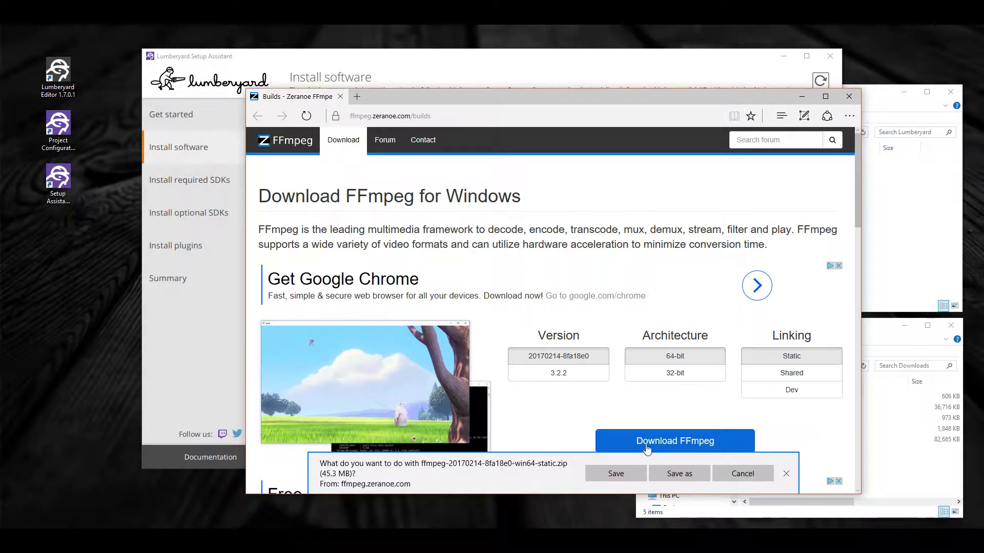
left_click(611, 476)
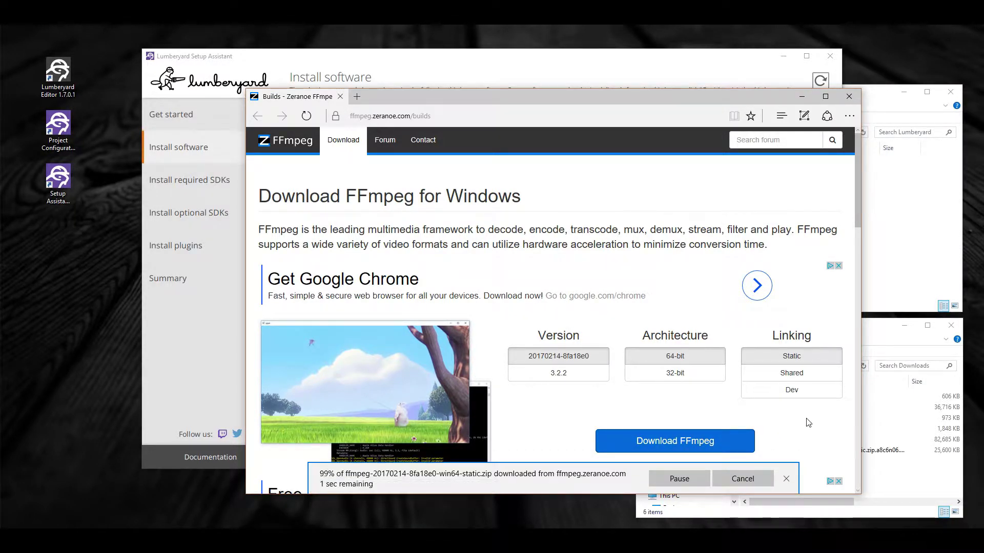
left_click(848, 97)
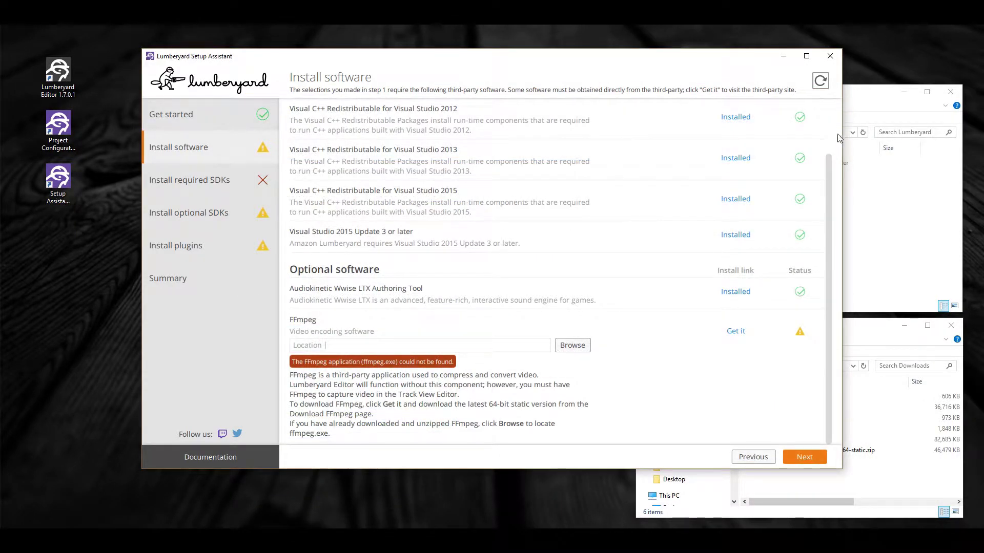
Extract ffmpeg-20170214-8fa18e0-win64-static.zip in the Downloads folder and move the extracted folder's window clear of the Lumberyard folder window
left_click(874, 491)
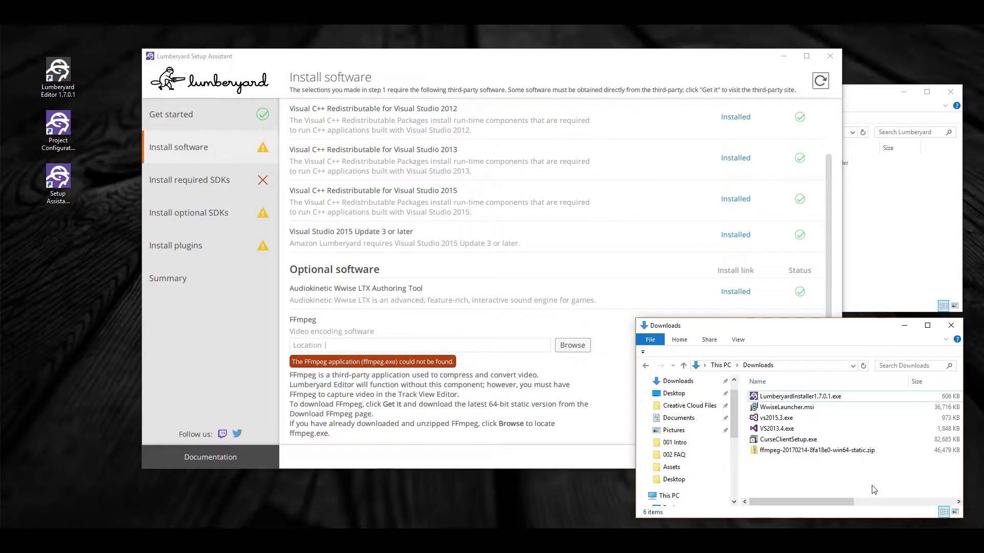
right_click(757, 452)
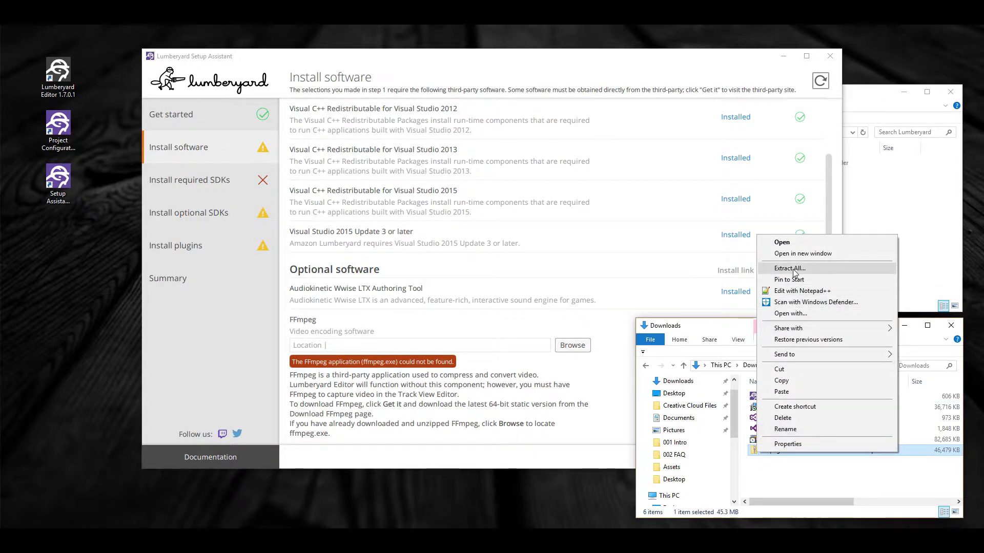
left_click(791, 268)
left_click(584, 370)
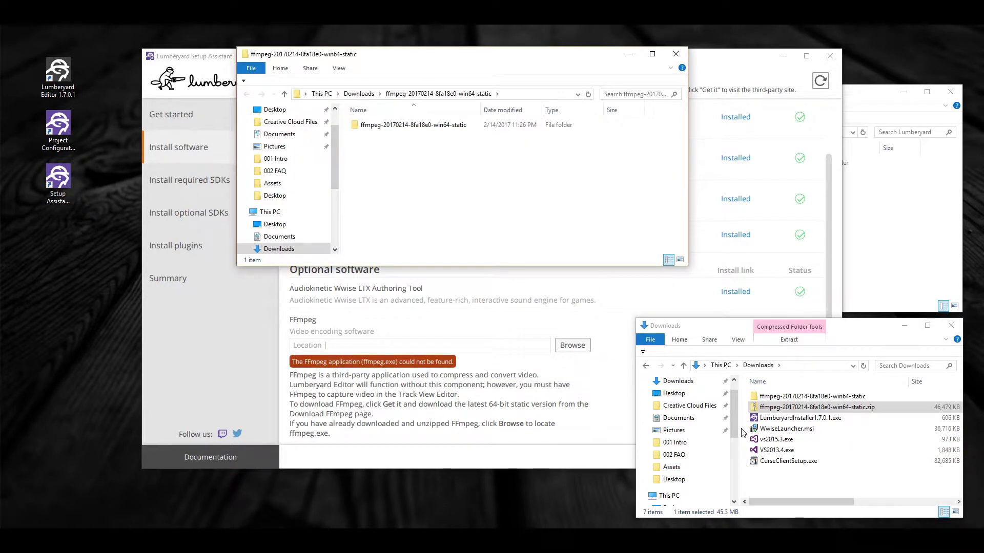
left_click_drag(384, 54, 639, 284)
Open the 3rdParty folder inside Lumberyard's 1.7.0.1 folder in the existing file window
left_click(781, 232)
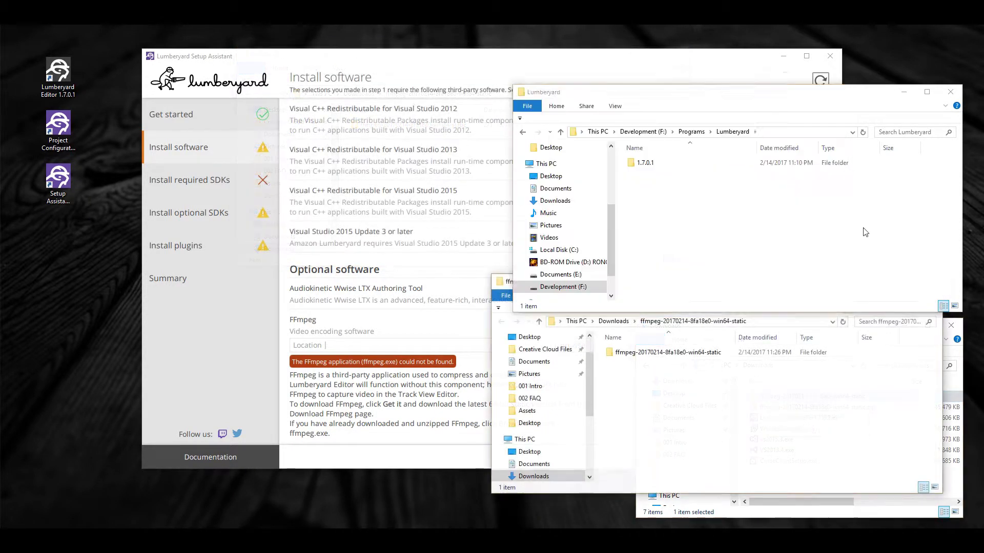
double_click(630, 163)
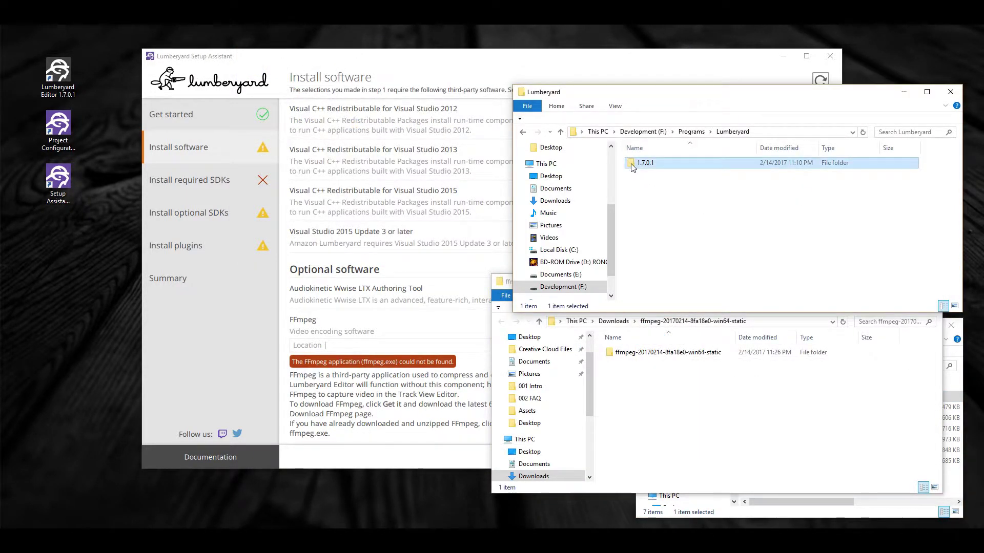
double_click(632, 164)
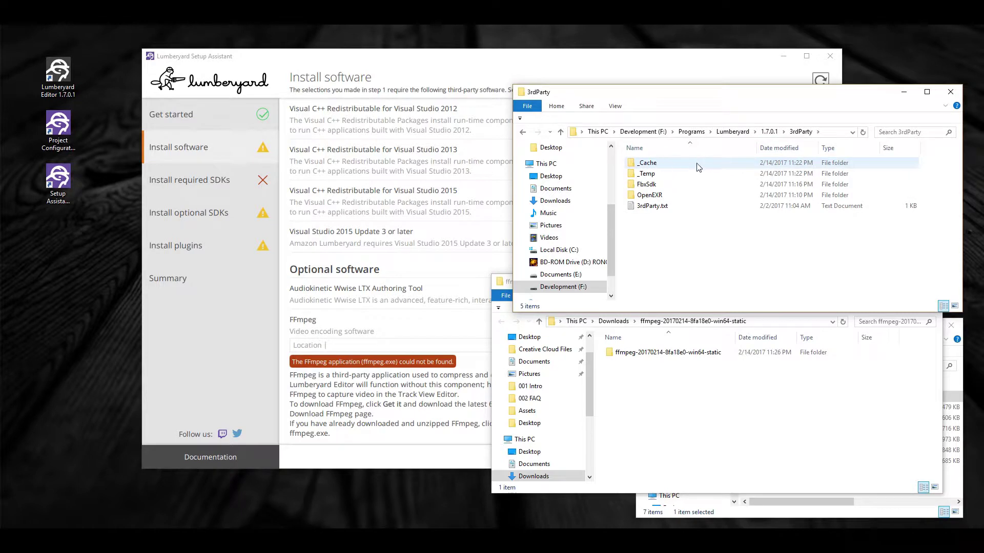
Copy the extracted ffmpeg-20170214-8fa18e0-win64-static folder from Downloads into the 3rdParty folder
left_click(671, 428)
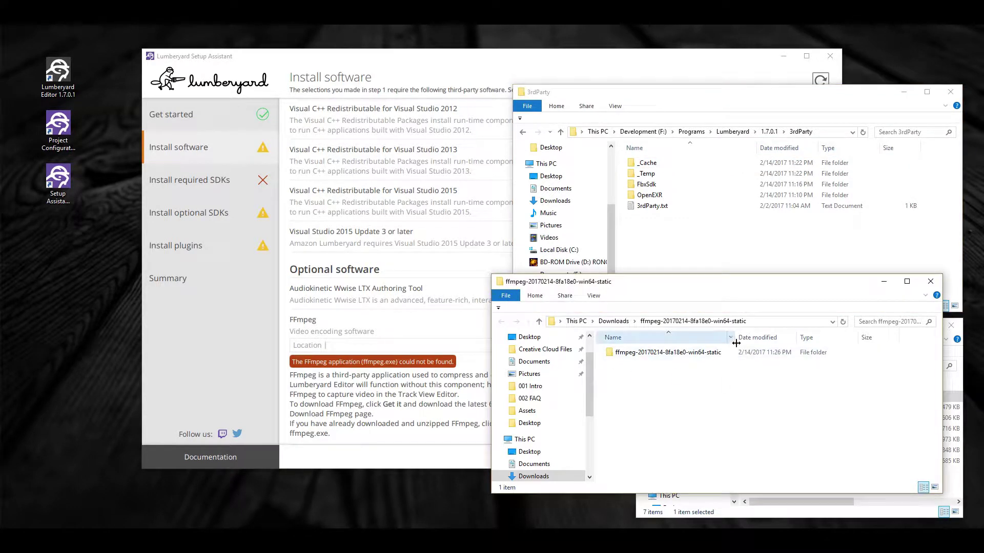
right_click(631, 357)
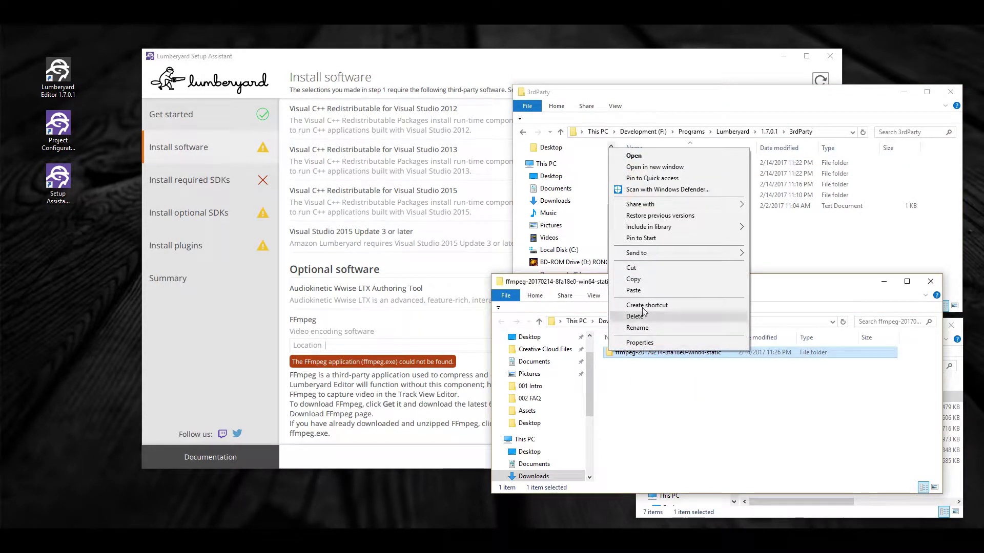
left_click(644, 281)
left_click(646, 241)
right_click(647, 241)
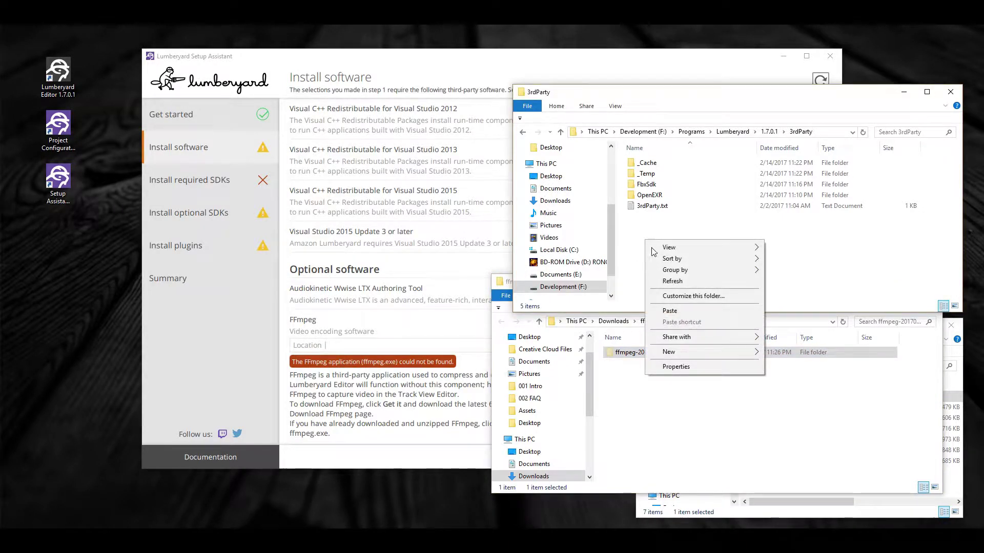
left_click(675, 312)
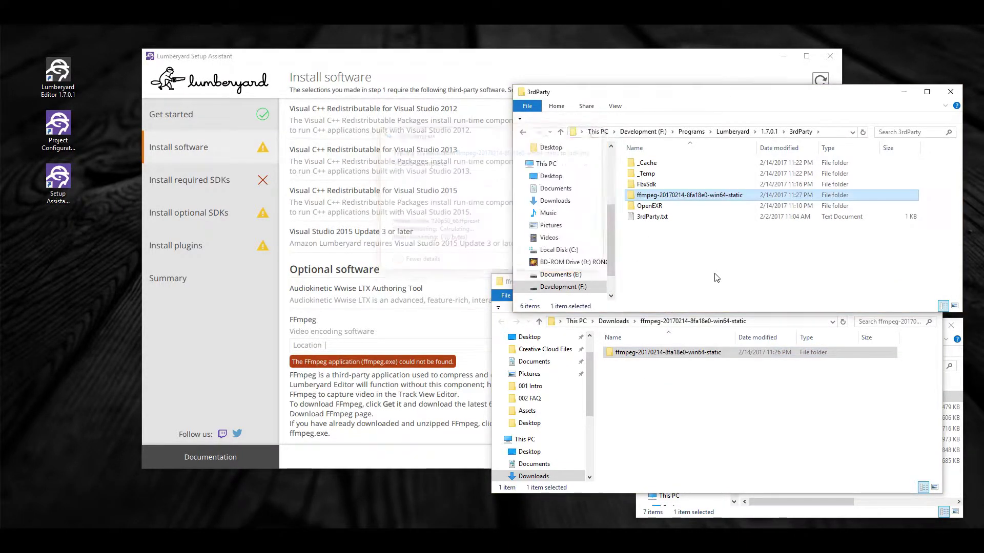
Look inside the copied FFmpeg folder for its bin folder and return to the Setup Assistant
double_click(637, 197)
left_click(629, 161)
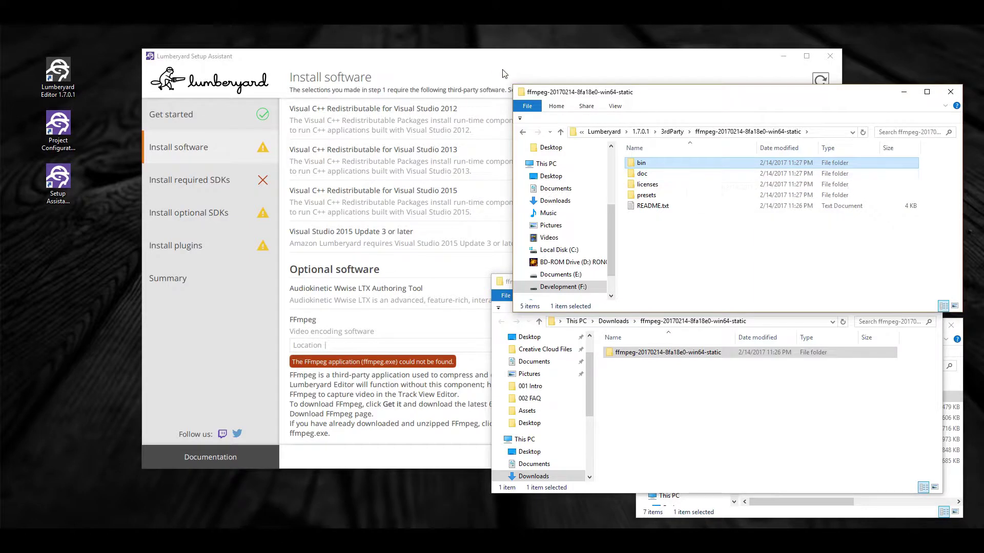
left_click(461, 62)
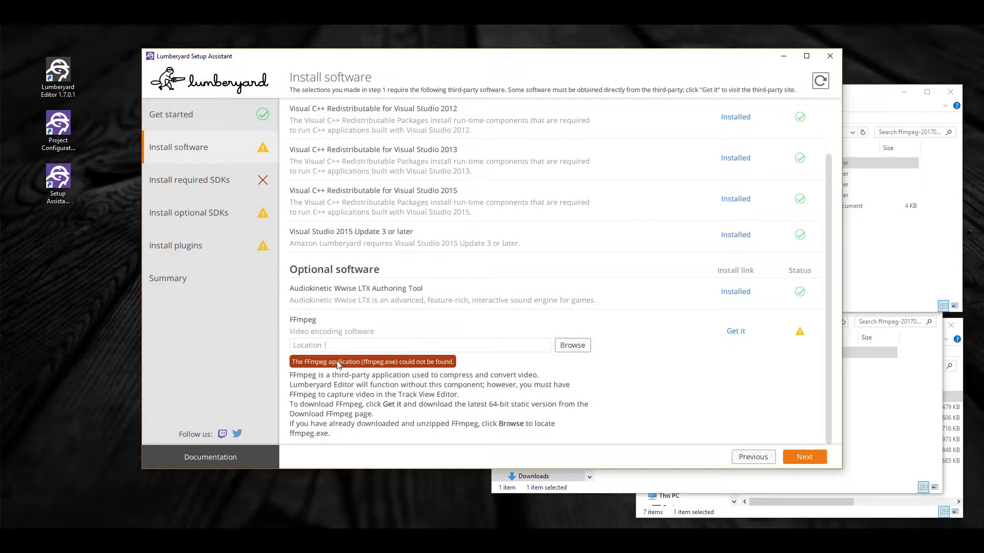
Browse for the FFmpeg location and open F:\Programs\Lumberyard\1.7.0.1\3rdParty in the folder chooser
left_click(571, 346)
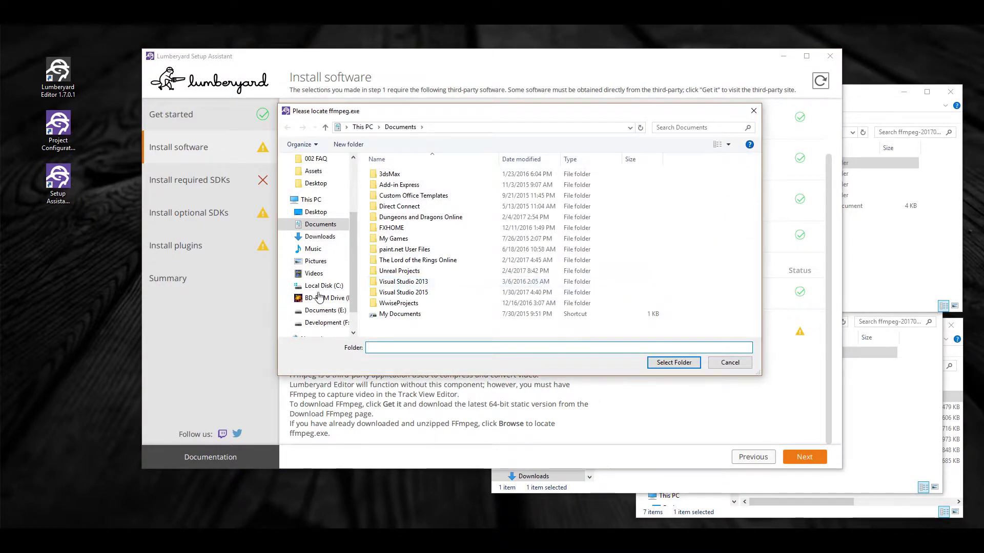
left_click(309, 200)
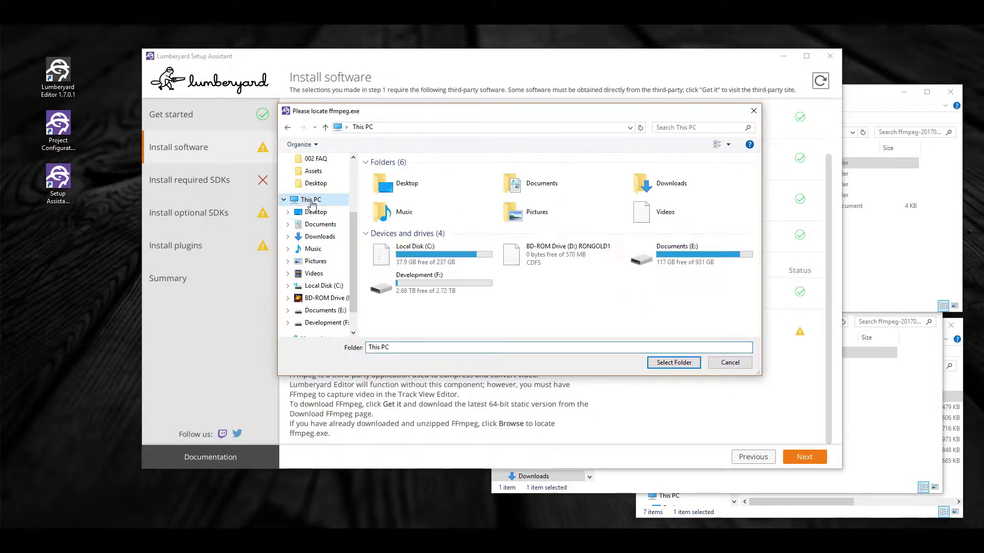
double_click(418, 286)
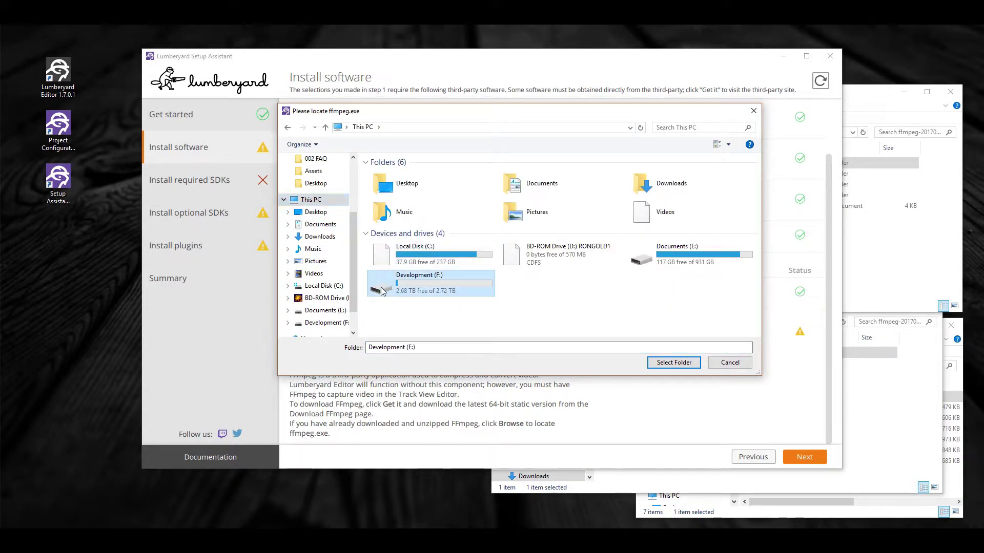
left_click(378, 218)
double_click(377, 217)
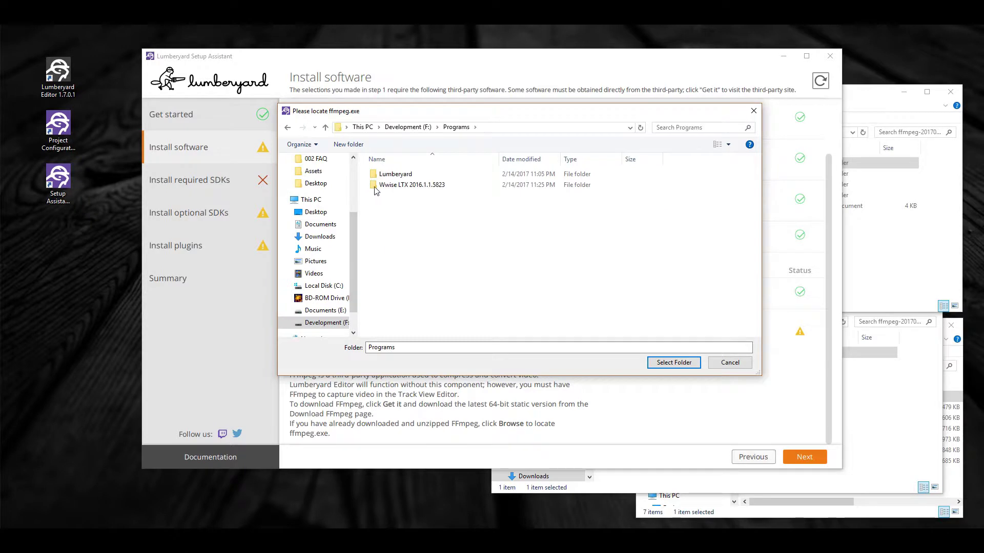
double_click(377, 175)
double_click(375, 174)
double_click(376, 174)
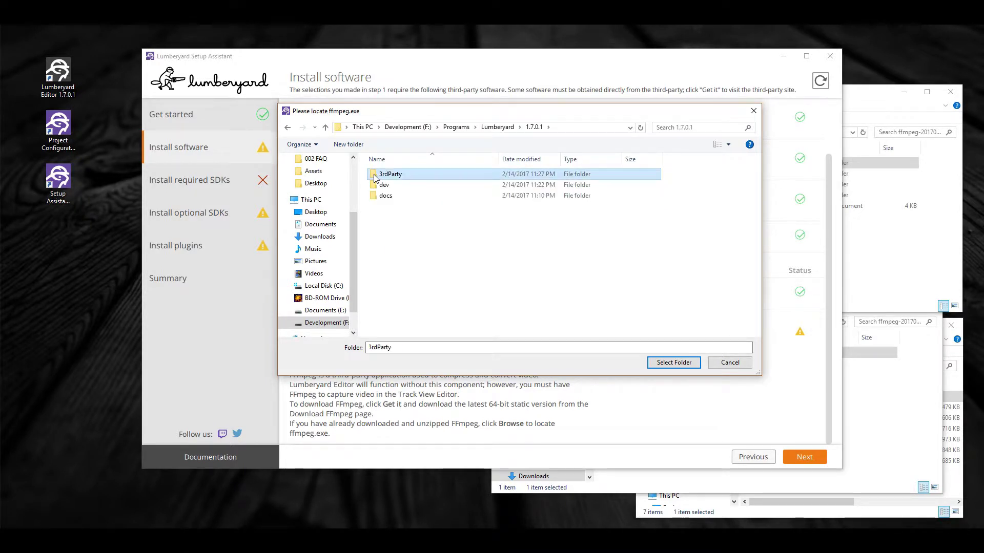
Choose the bin folder inside ffmpeg-20170214-8fa18e0-win64-static as the FFmpeg location
left_click(421, 206)
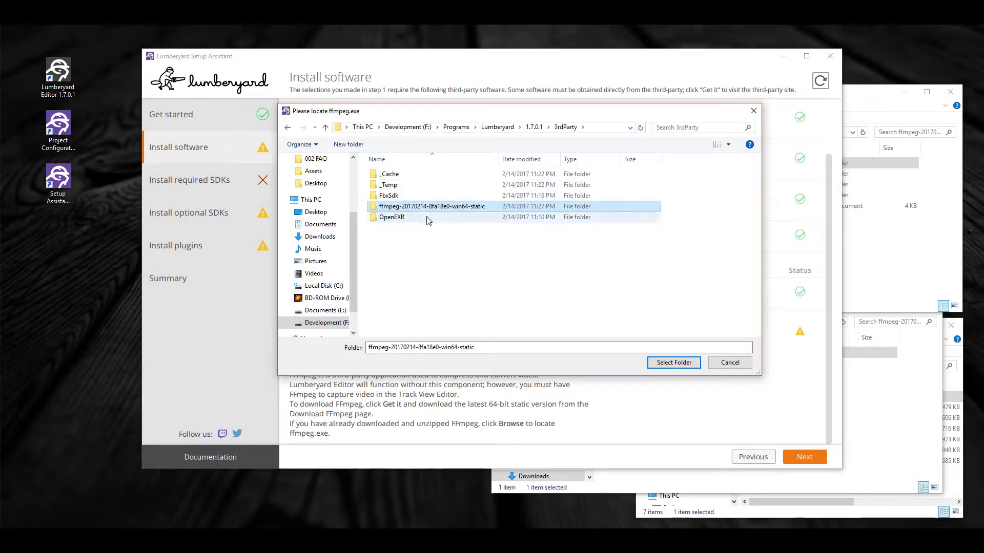
double_click(379, 207)
left_click(385, 175)
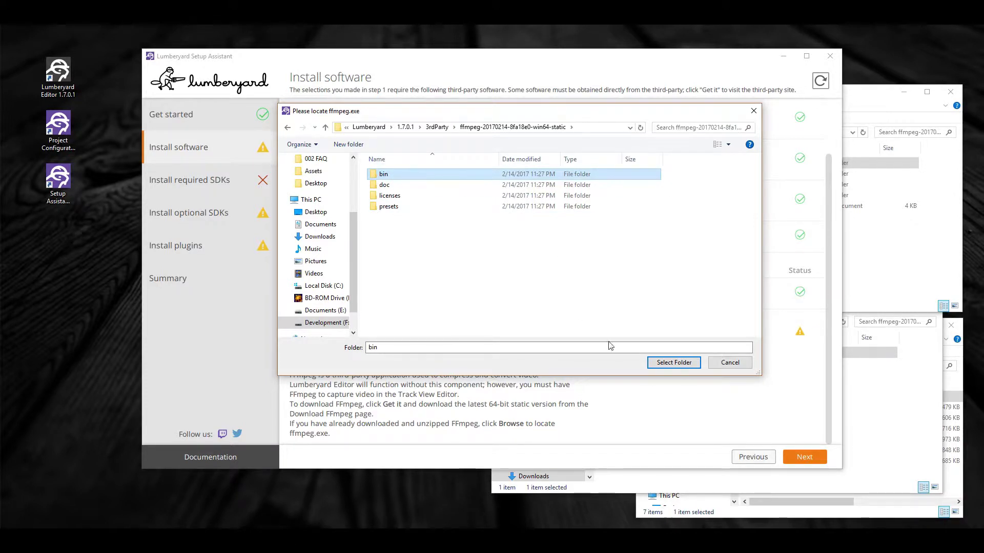
left_click(674, 363)
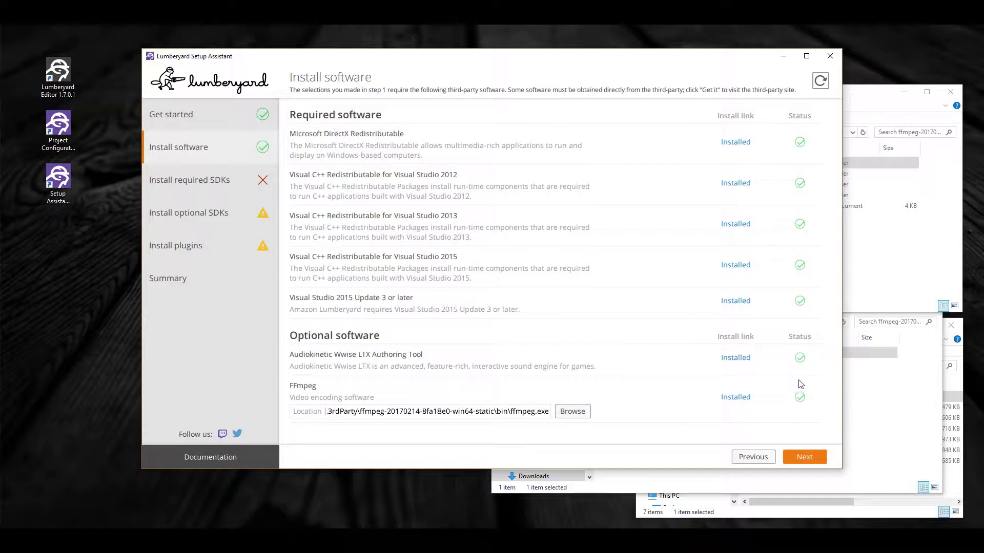
Continue to the Install required SDKs page and open the Autodesk FBX website from the FBX SDK instructions to view its SDK downloads
left_click(811, 456)
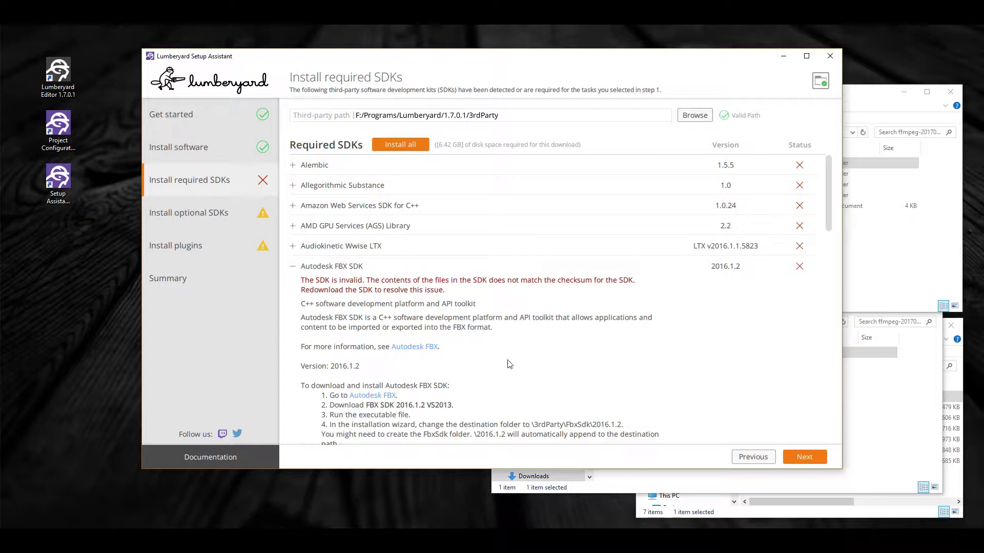
scroll(509, 365, "down", 6)
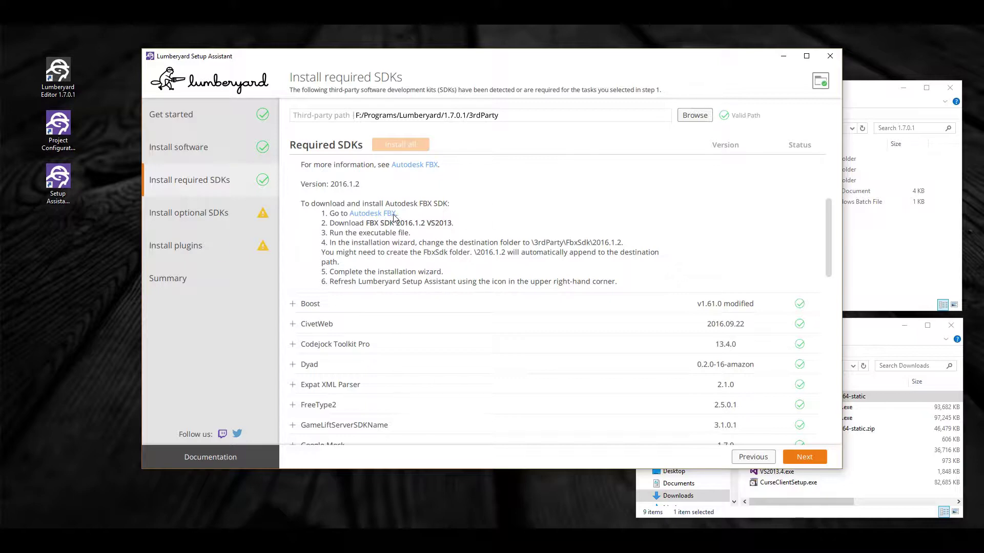
left_click(374, 214)
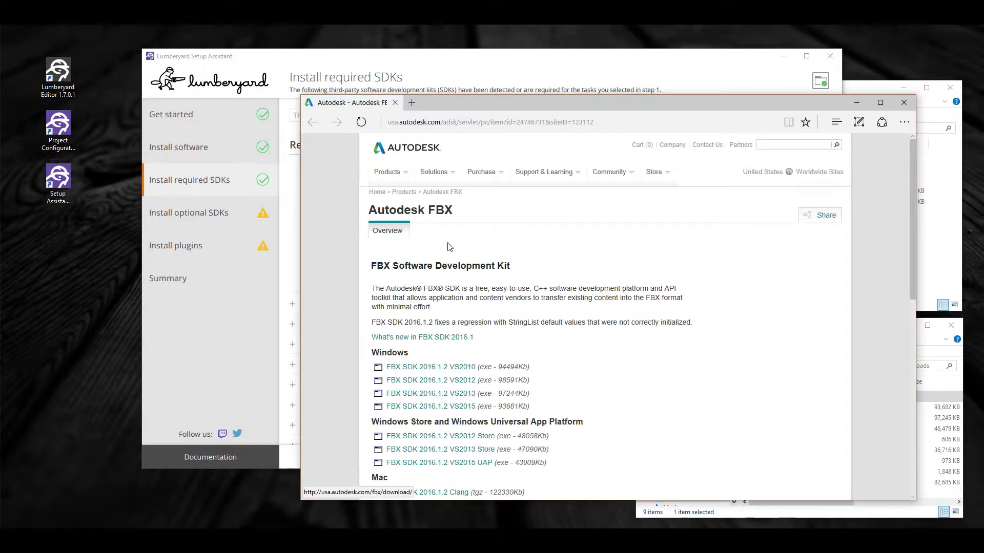
scroll(665, 351, "down", 2)
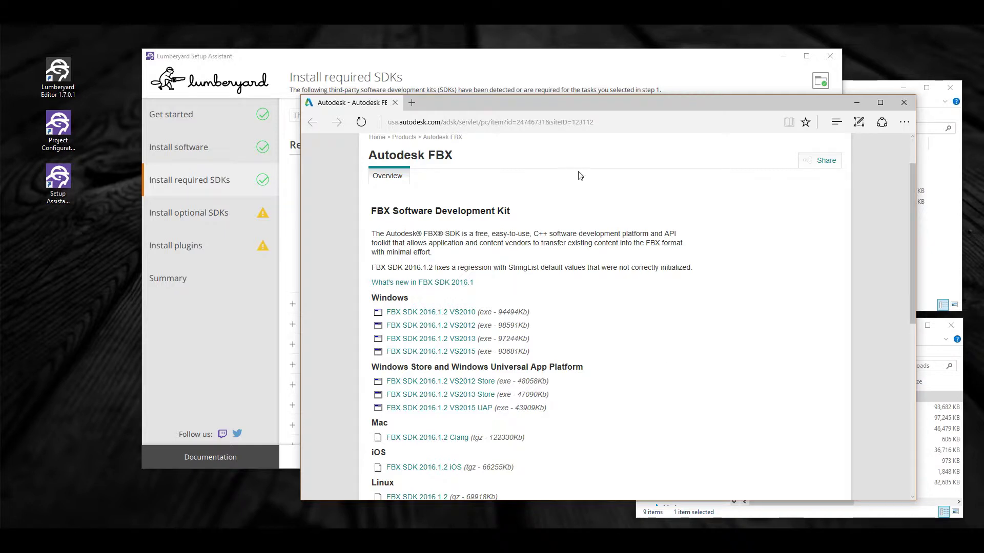
Compare the Setup Assistant's FBX SDK instructions with Autodesk's download page and close the web page
key("alt+Tab")
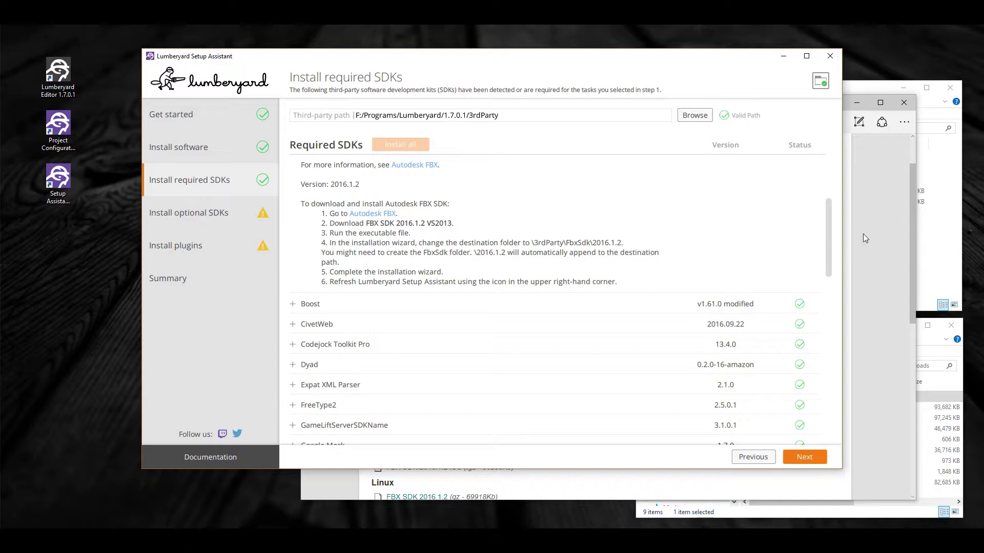
left_click(911, 228)
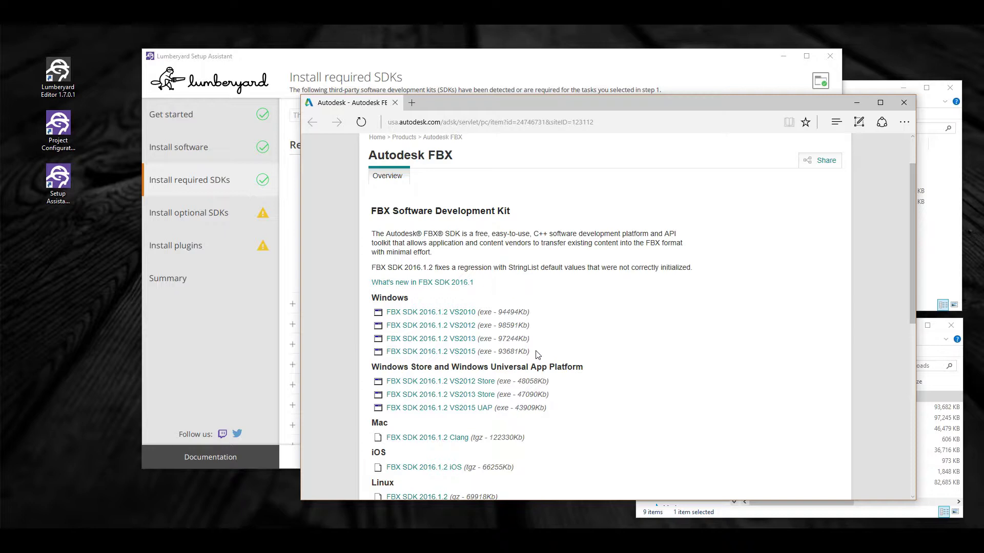
left_click(909, 108)
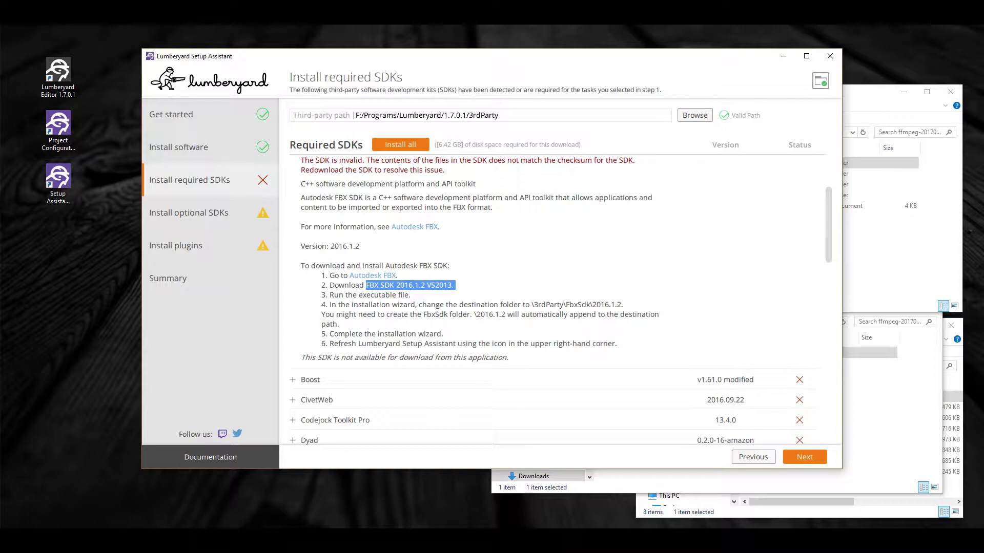
Close the extracted FFmpeg folder, run fbx20161_2_fbxsdk_vs2013_win.exe from Downloads with permission to make changes, and accept the license agreement
left_click(943, 365)
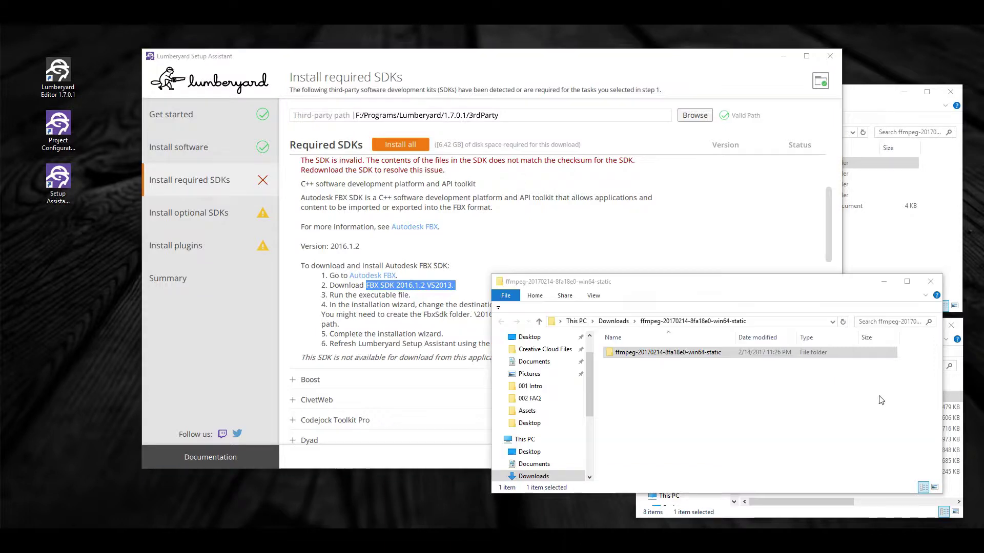
left_click(930, 282)
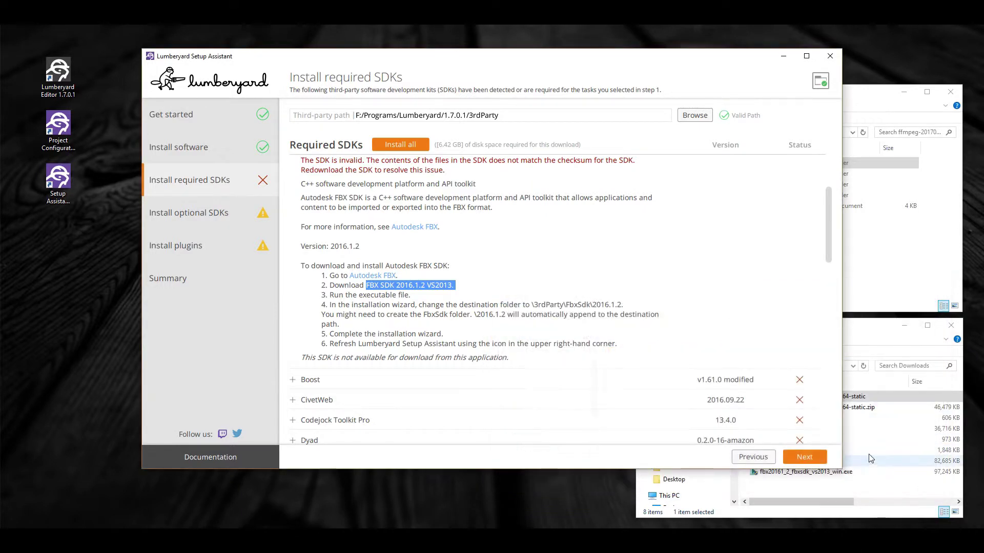
left_click(844, 499)
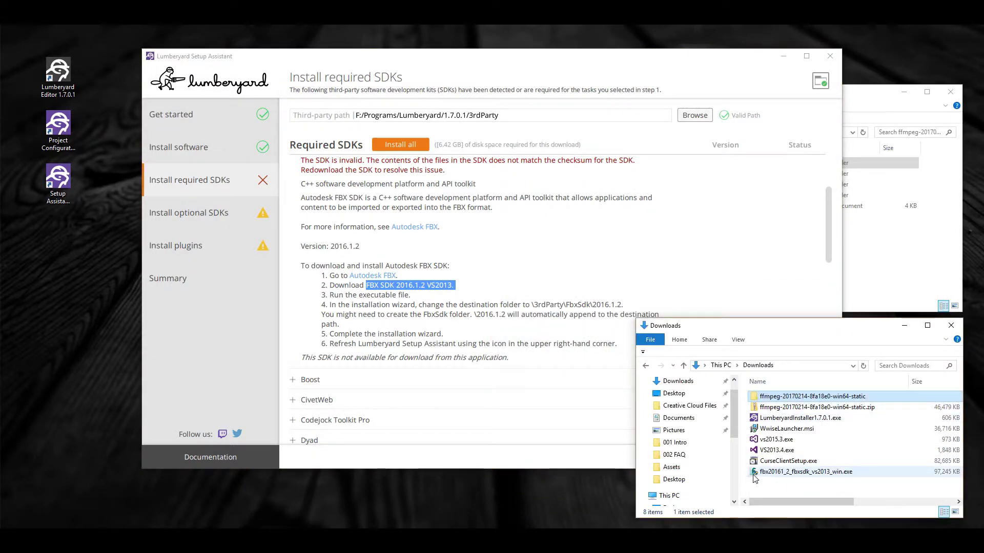
left_click(776, 473)
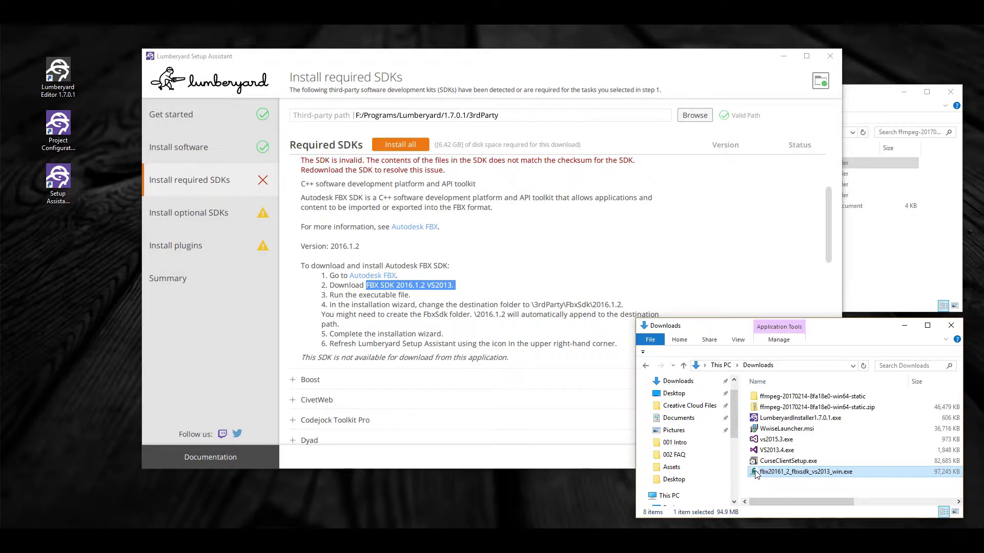
double_click(755, 473)
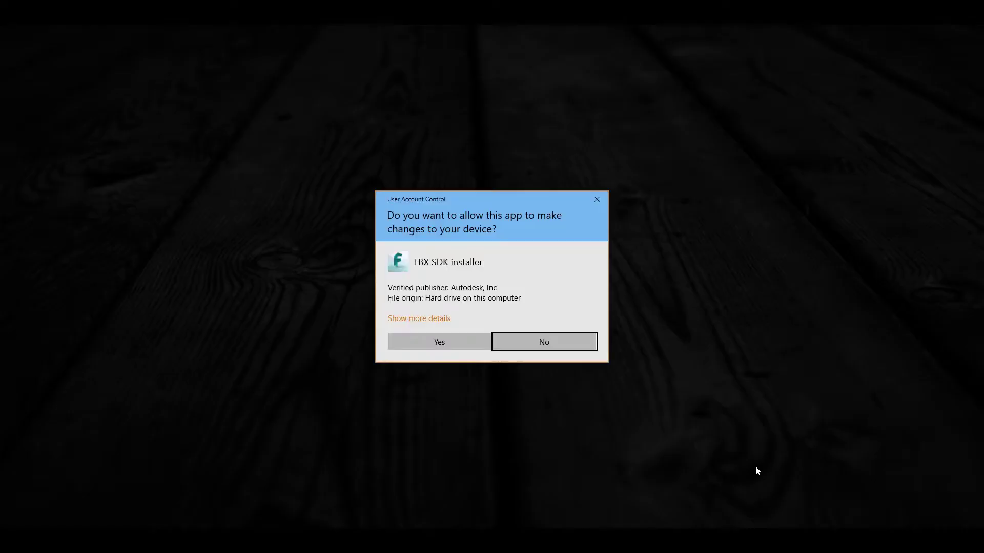
left_click(450, 342)
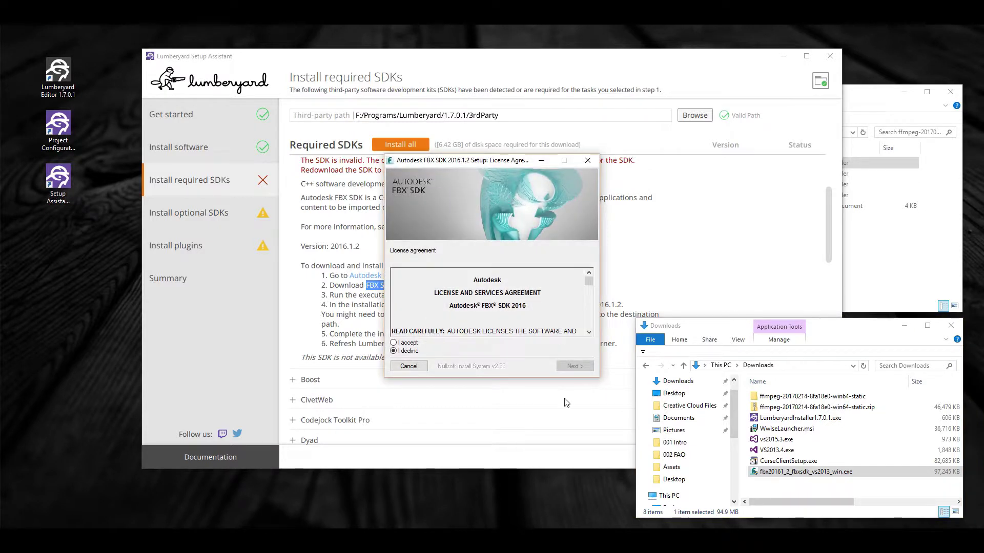
left_click(393, 343)
left_click(573, 367)
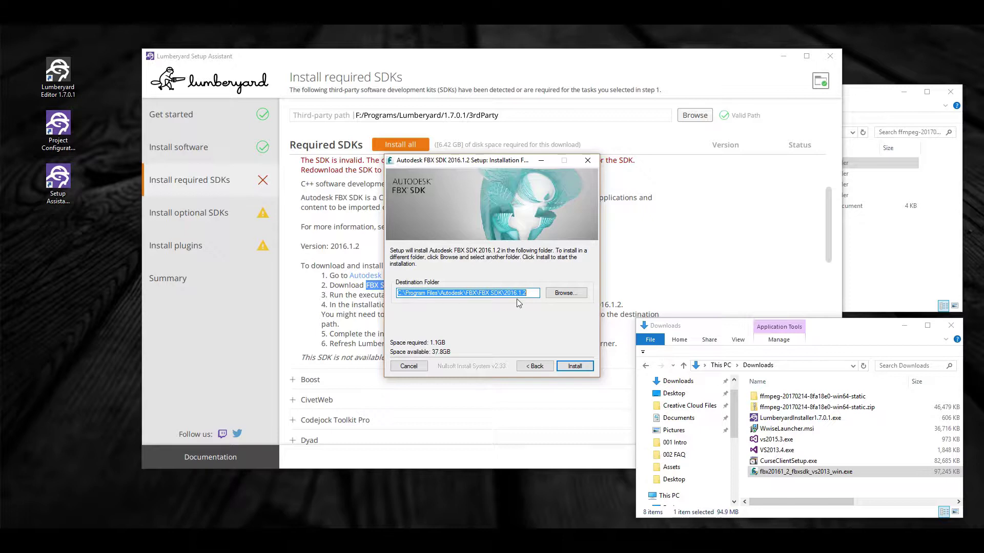
Browse for the FBX SDK destination folder and expand the Development (F:) drive
left_click(572, 293)
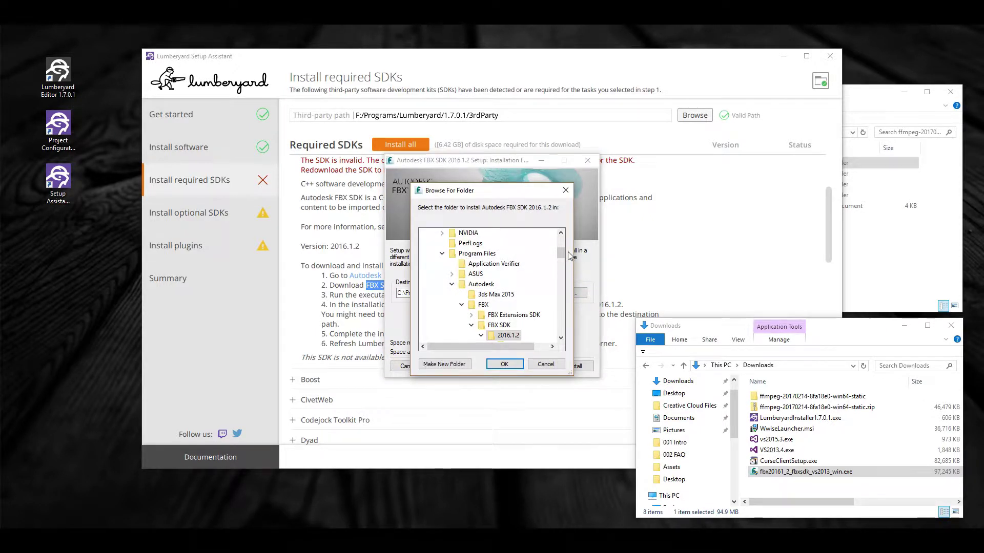
left_click_drag(563, 257, 562, 241)
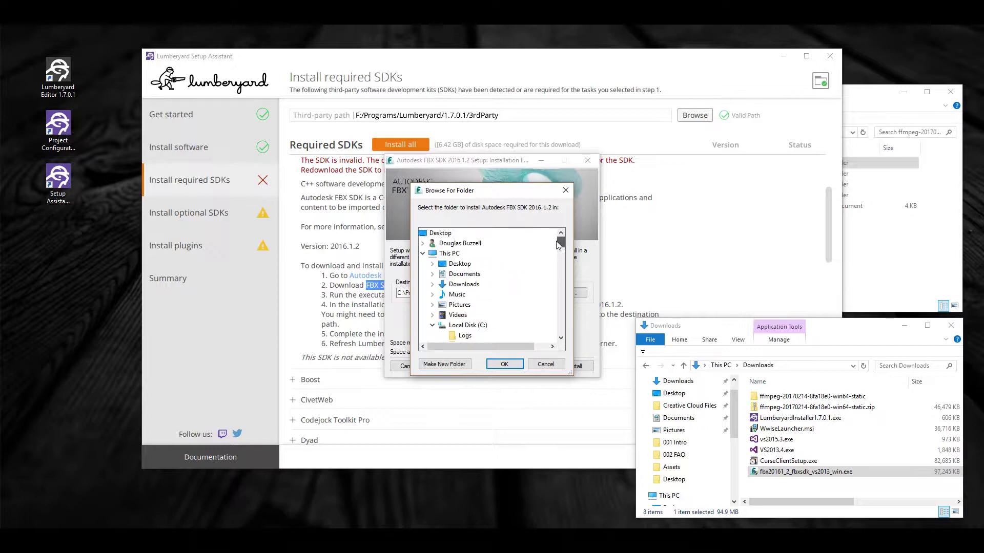
left_click(450, 253)
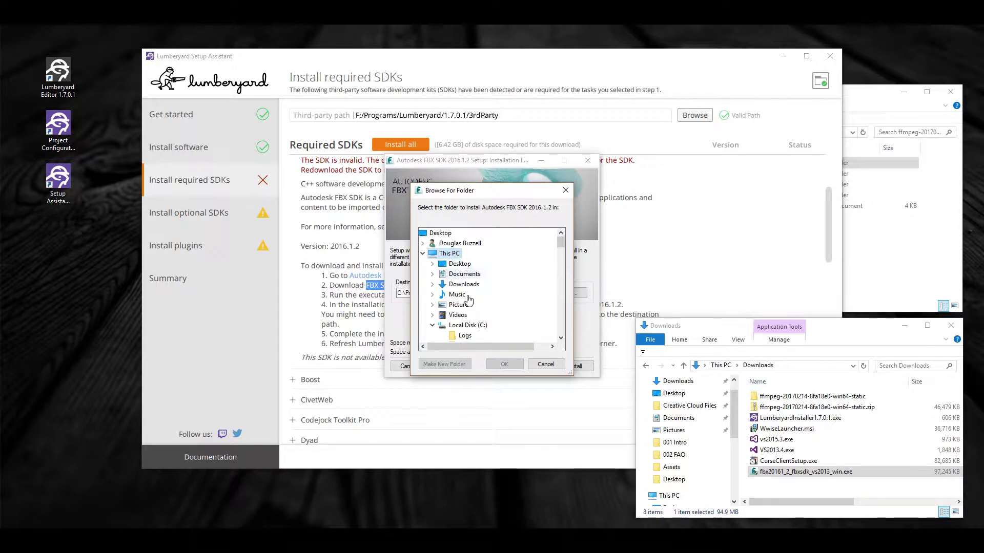
left_click(432, 325)
scroll(478, 316, "down", 2)
double_click(472, 294)
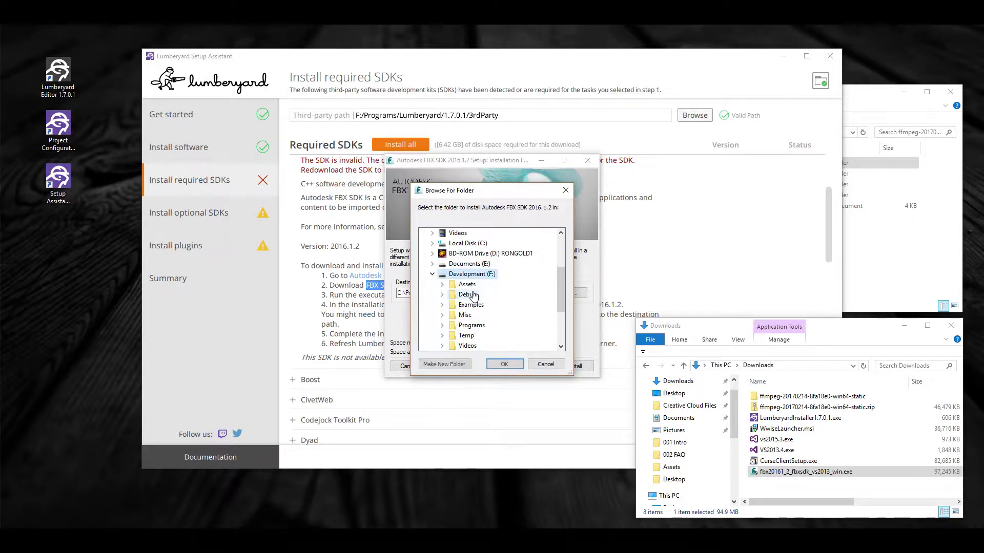
Choose F:\Programs\Lumberyard\1.7.0.1\3rdParty\FbxSdk as the destination, install the FBX SDK there and close the installer
scroll(484, 269, "down", 2)
double_click(471, 264)
left_click(484, 274)
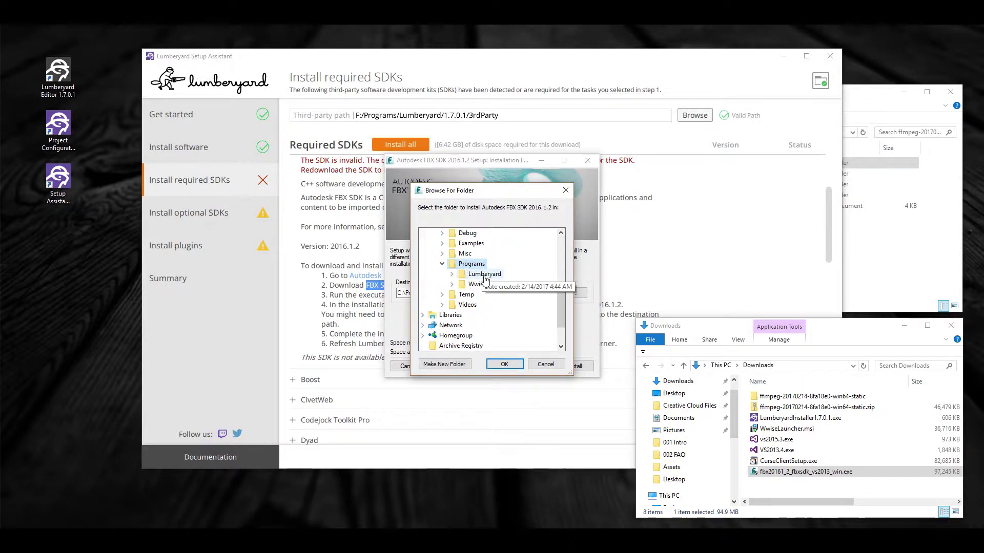
scroll(525, 301, "up", 2)
double_click(487, 295)
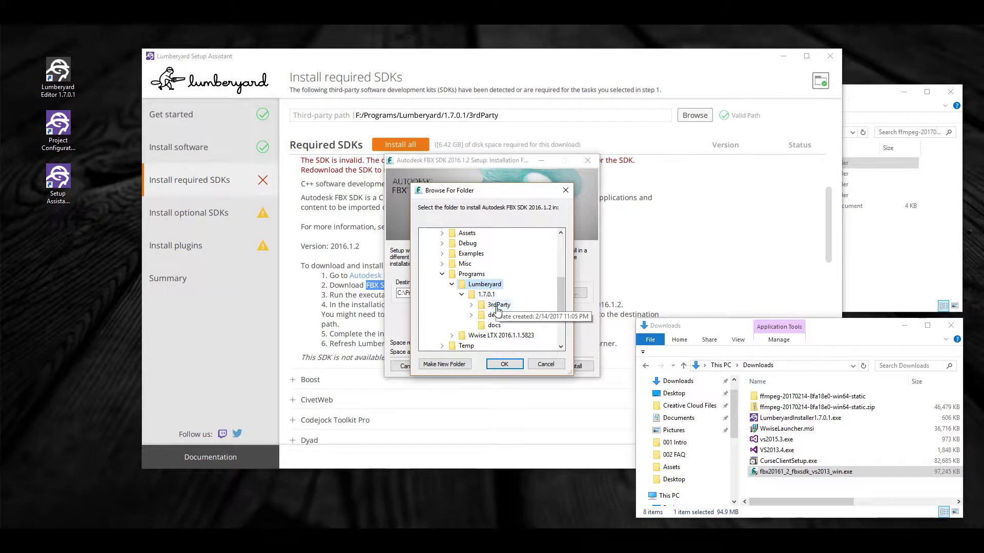
double_click(499, 305)
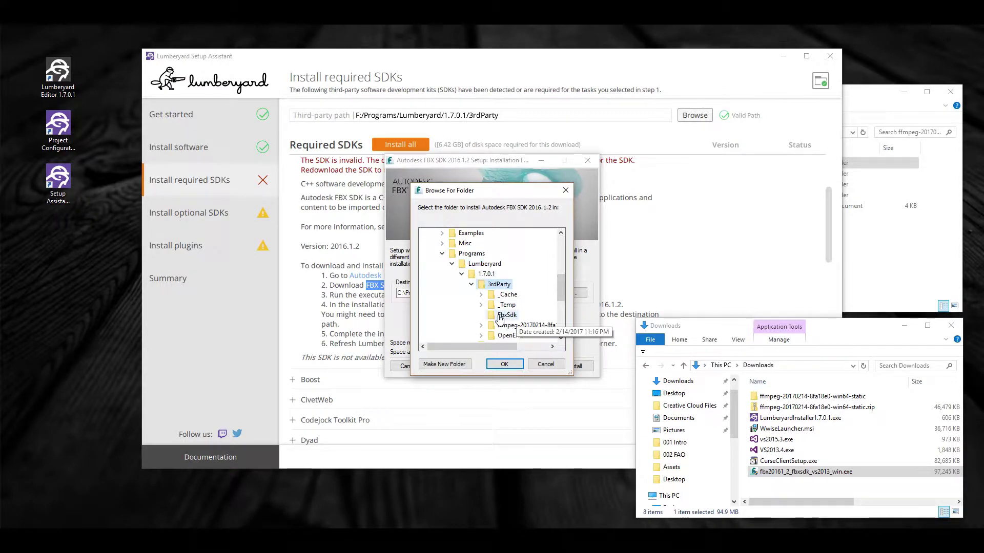
left_click(507, 315)
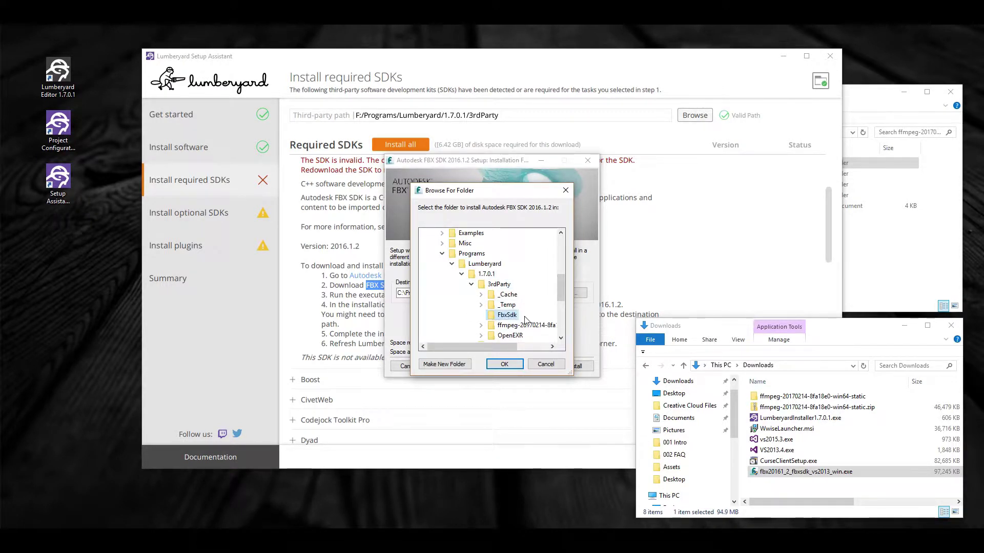
left_click(504, 364)
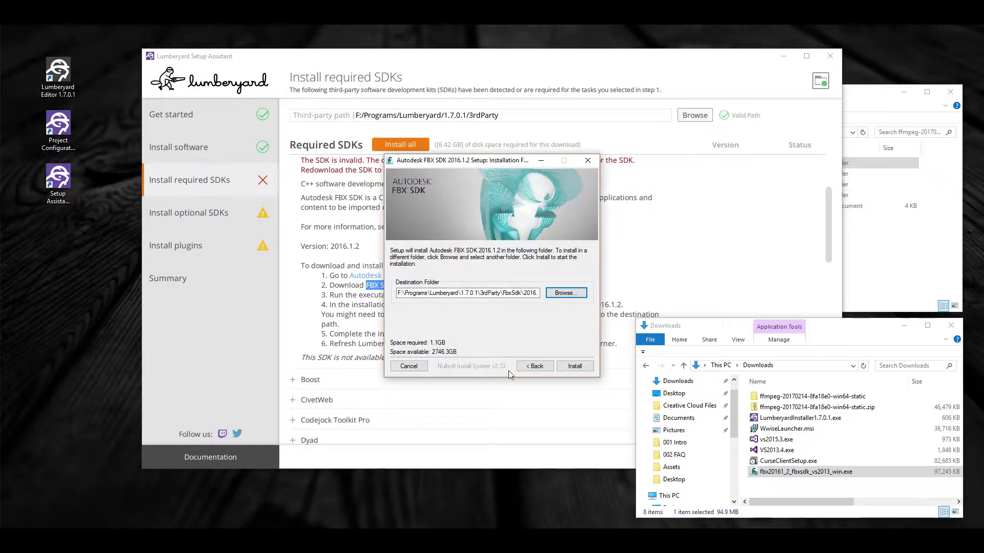
left_click(576, 366)
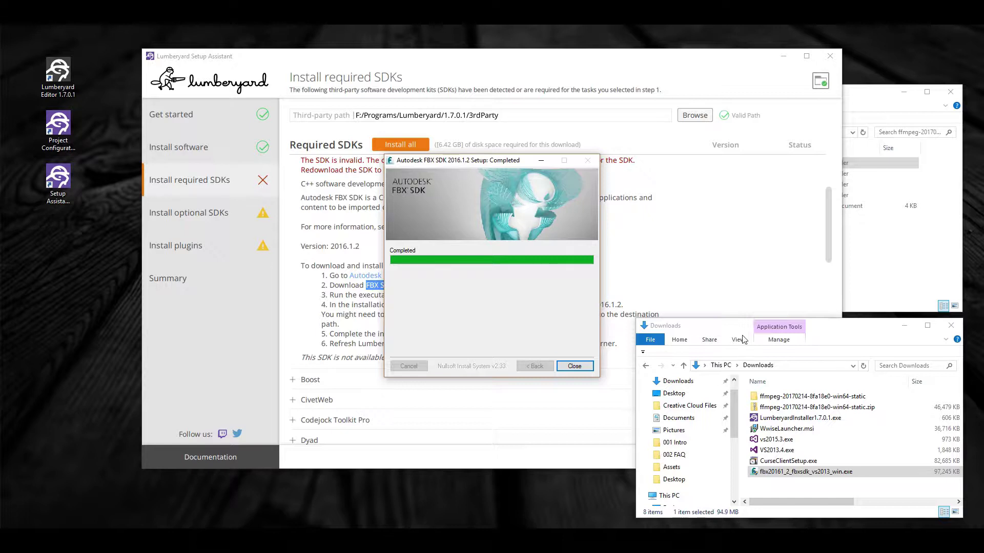
left_click(574, 366)
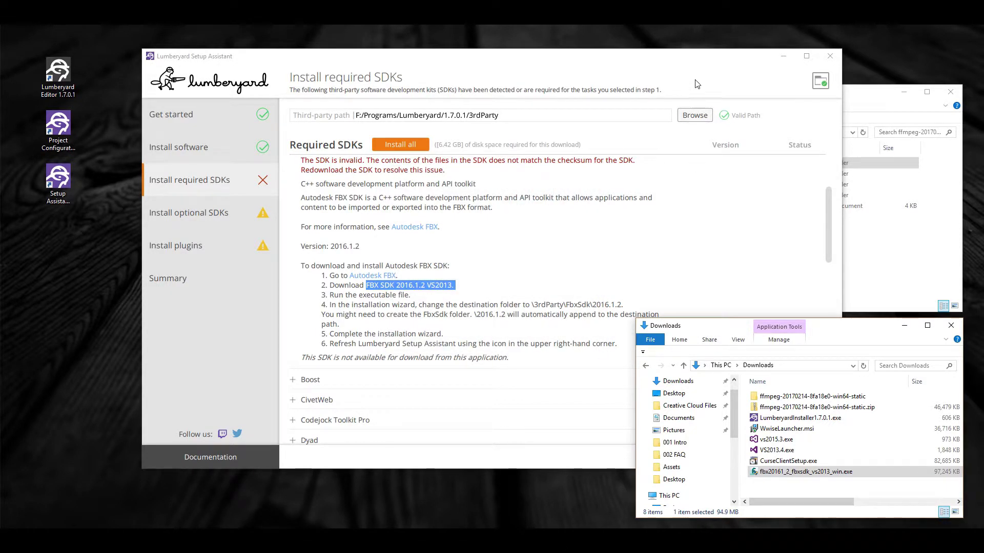
Return to the Setup Assistant, install all required SDKs and review the status of the Autodesk FBX SDK
left_click(772, 288)
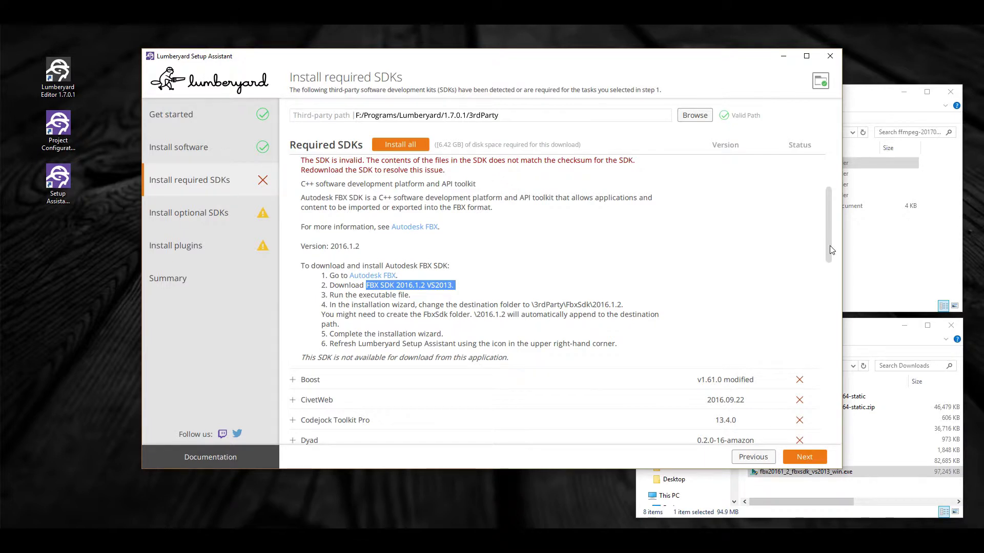
left_click_drag(829, 245, 828, 197)
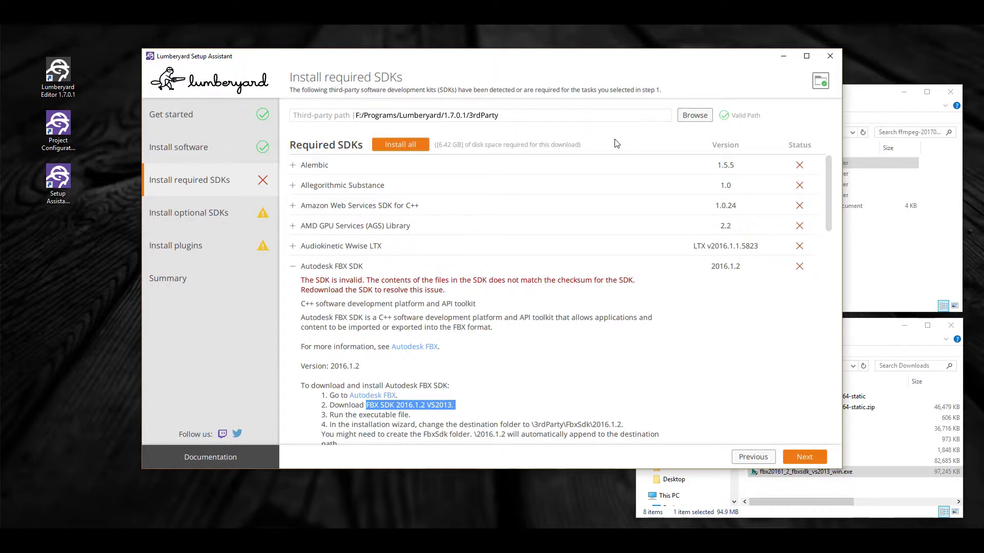
left_click(408, 146)
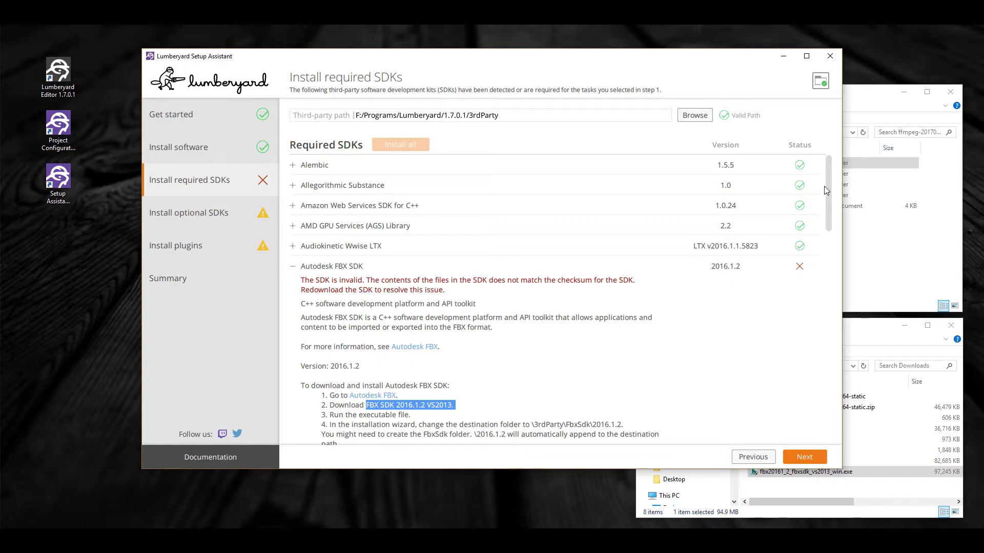
scroll(828, 207, "down", 2)
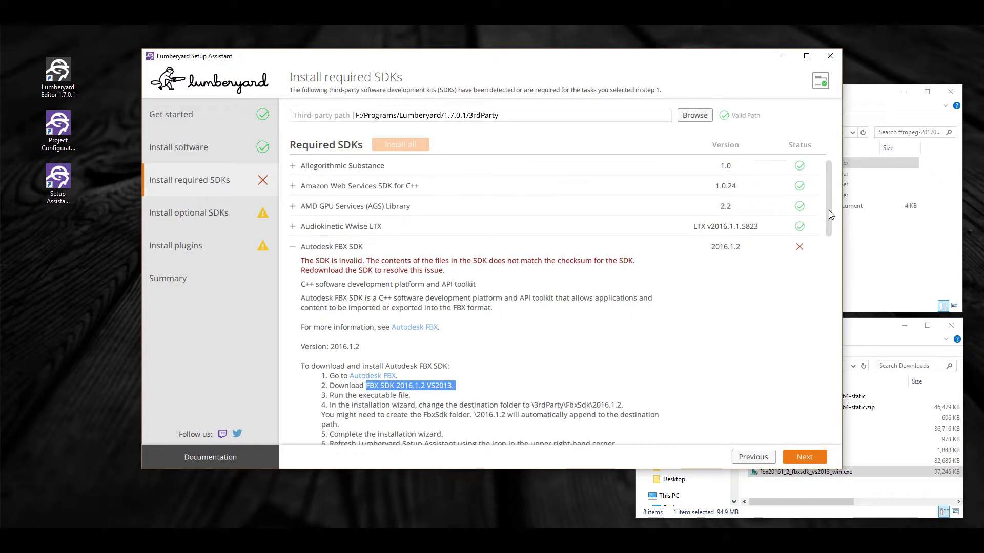
scroll(829, 213, "down", 3)
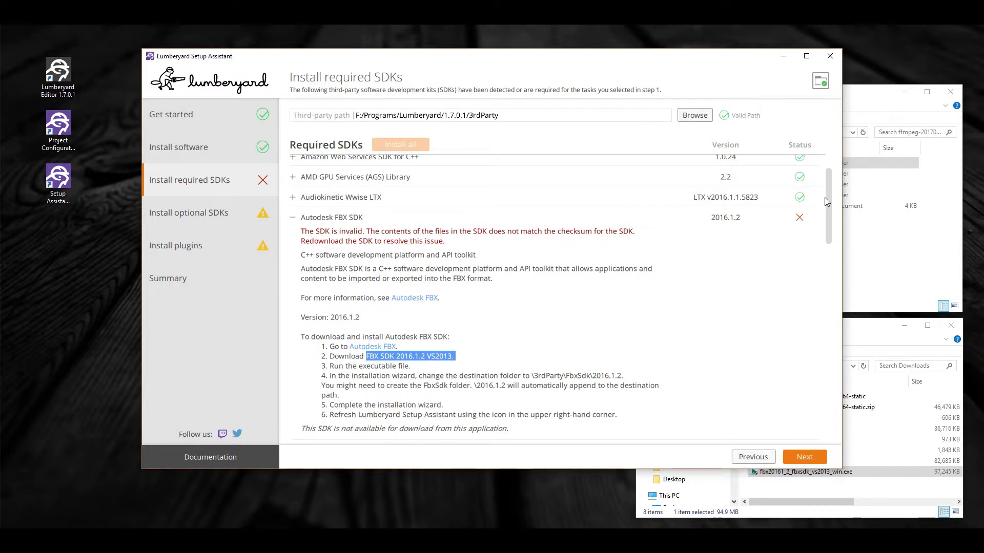
left_click_drag(825, 198, 836, 121)
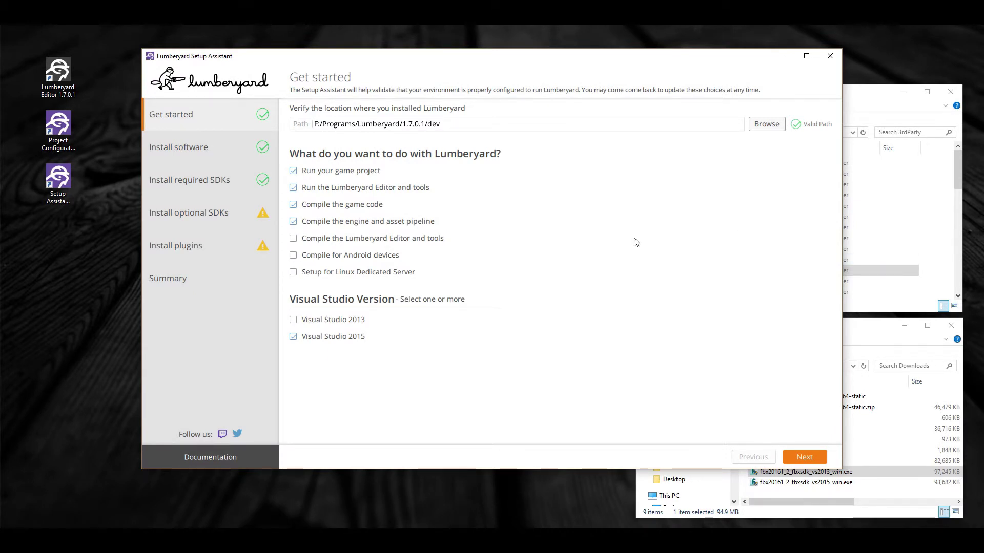
Check the required SDKs list and examine the Clang and FFmpeg details among the optional SDKs
left_click(199, 181)
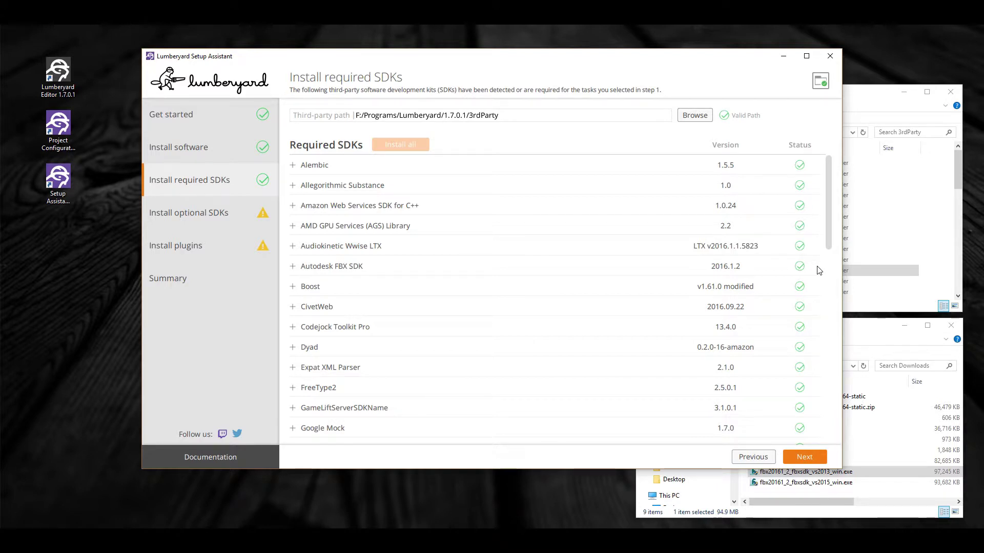
left_click(204, 214)
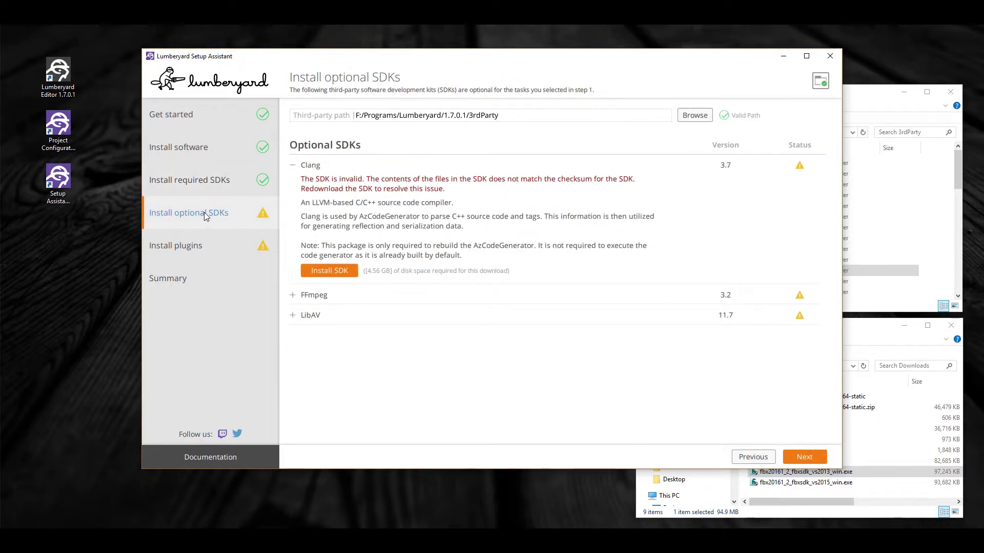
left_click(294, 166)
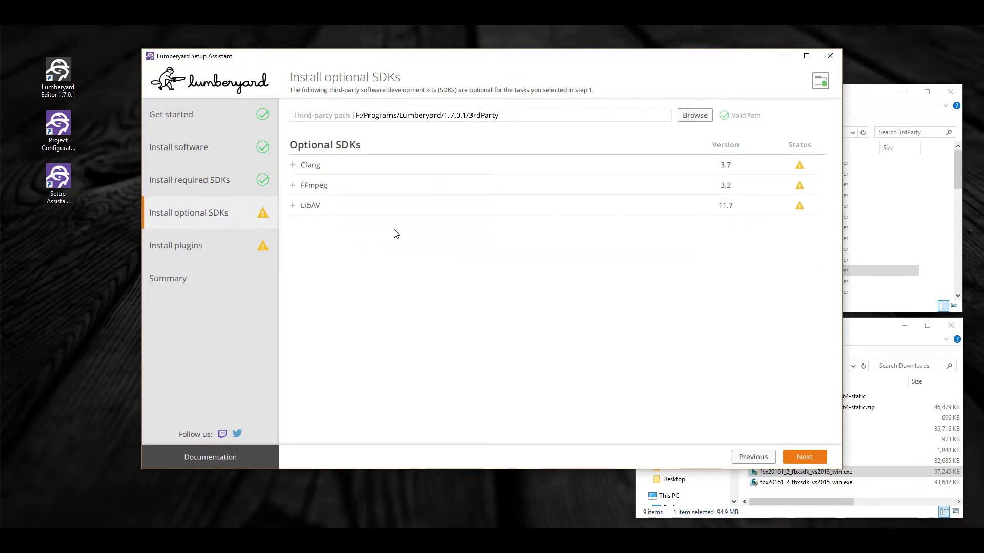
left_click(293, 185)
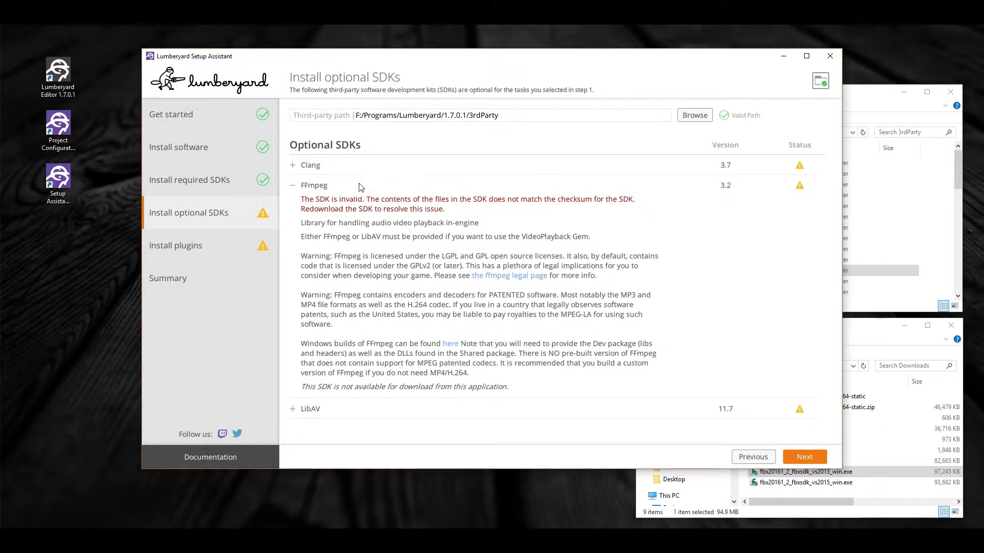
left_click(293, 186)
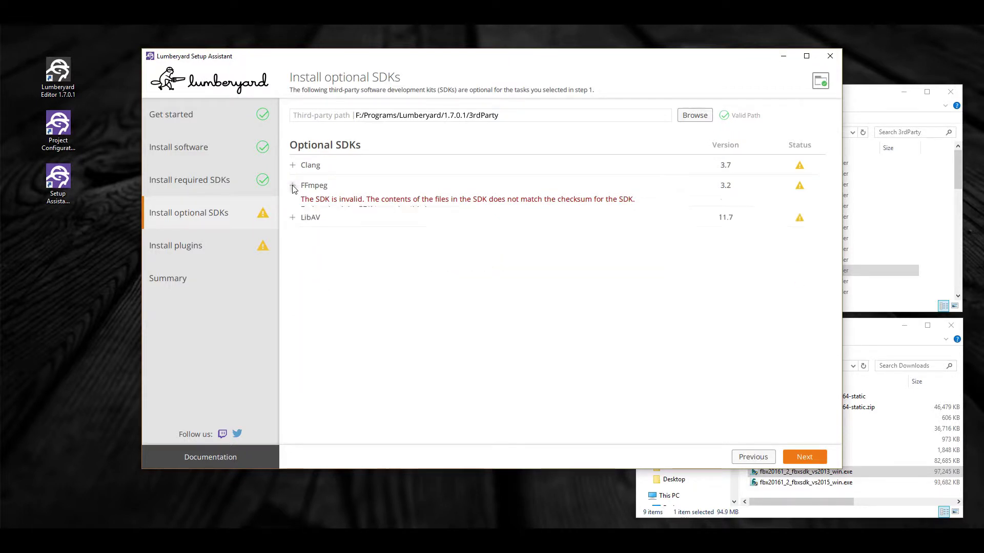
Review the Install software and Install plugins pages and continue to the Summary page
left_click(185, 148)
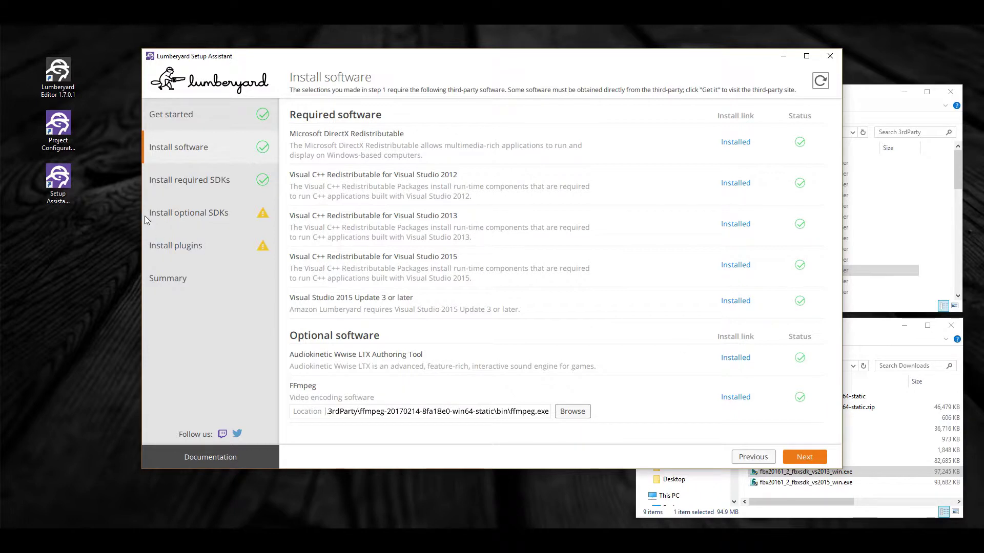
left_click(179, 245)
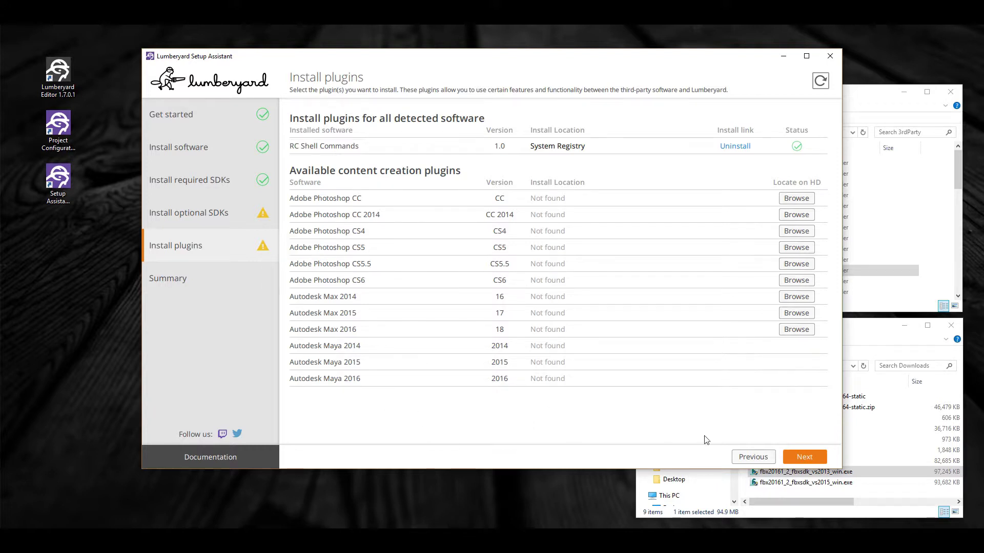
left_click(802, 454)
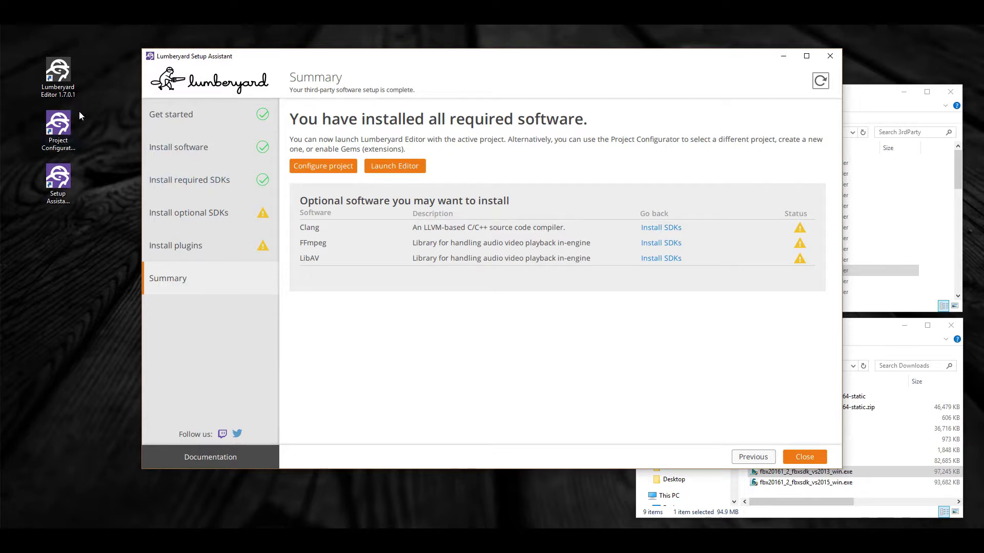
Open the Project Configurator, set SamplesProject as the default project, and view the form for creating a new project without creating one
left_click(320, 165)
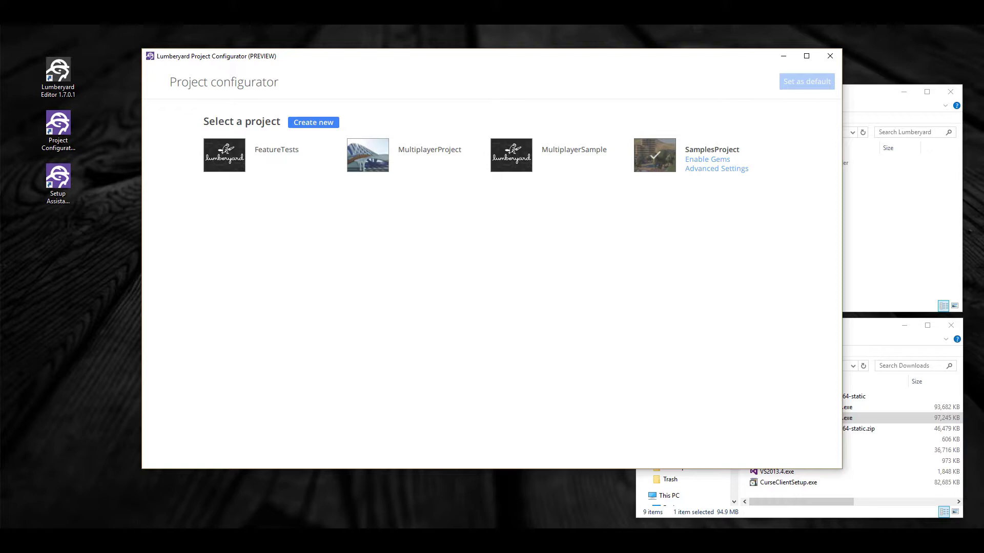
left_click(222, 163)
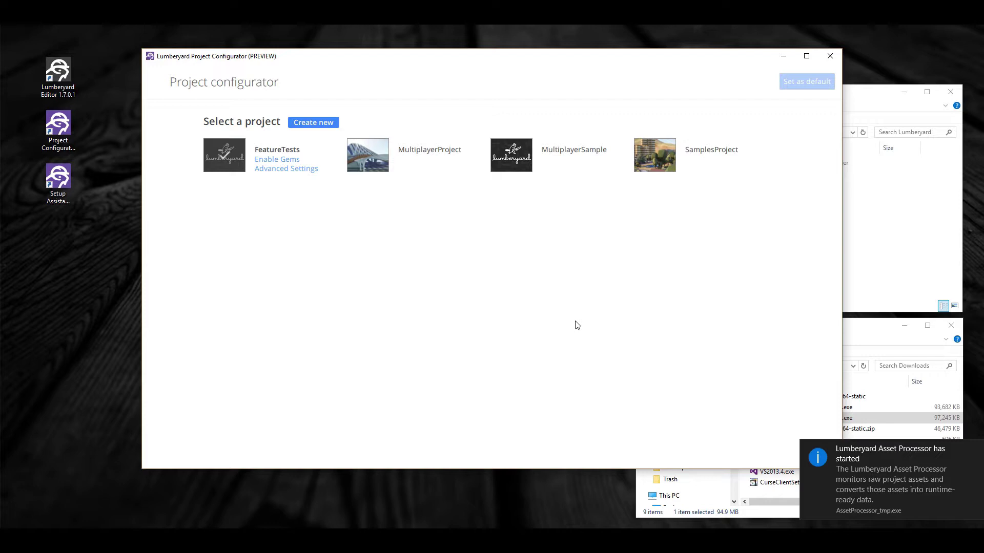
left_click(657, 162)
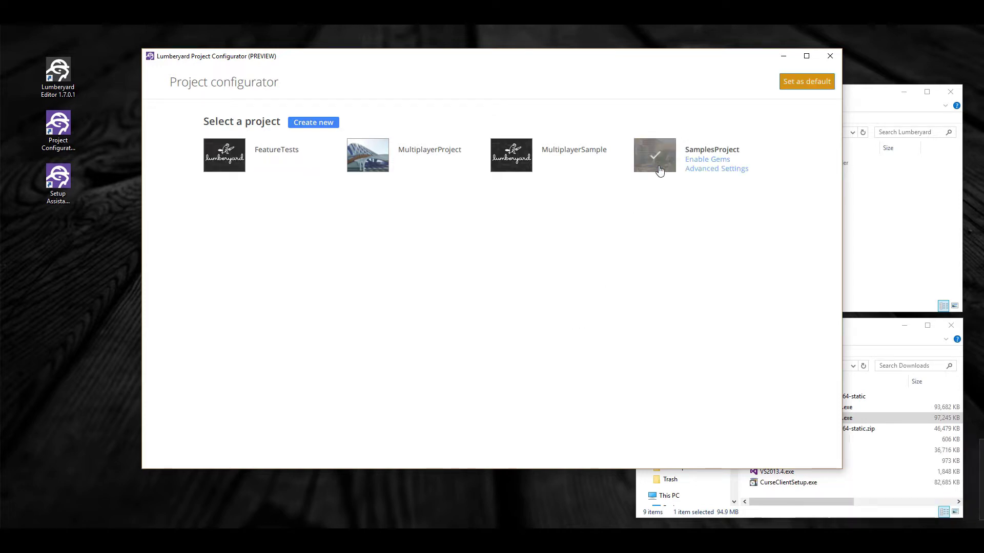
left_click(800, 81)
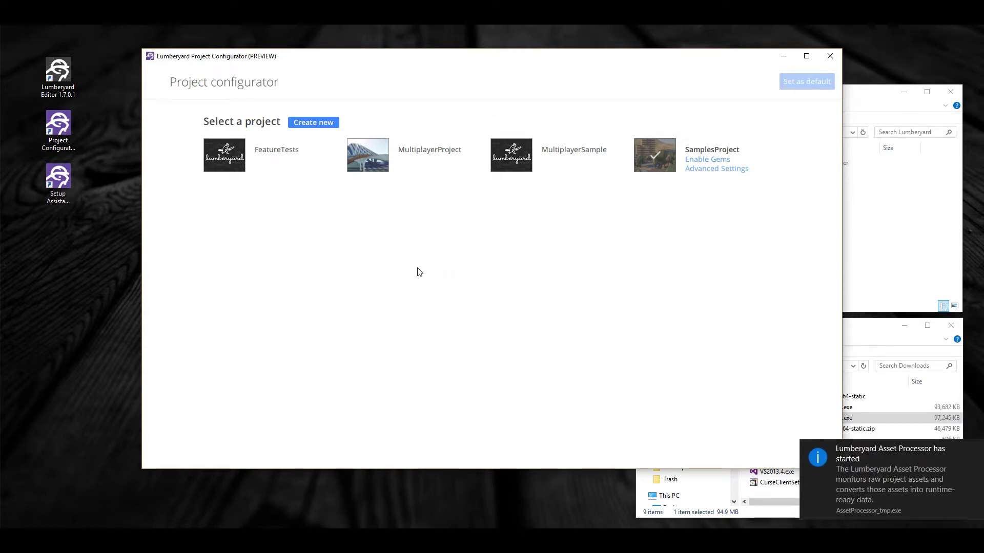
left_click(309, 124)
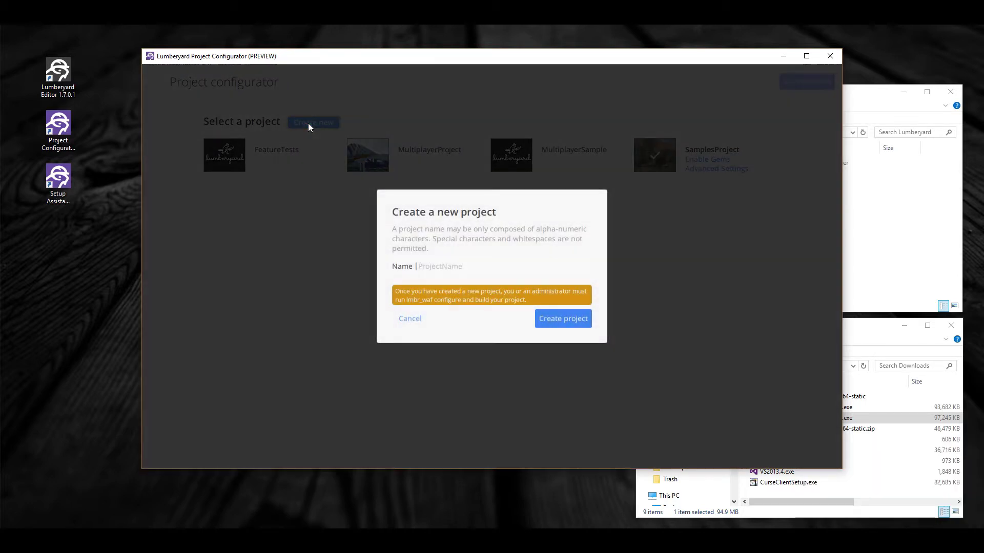
left_click(410, 320)
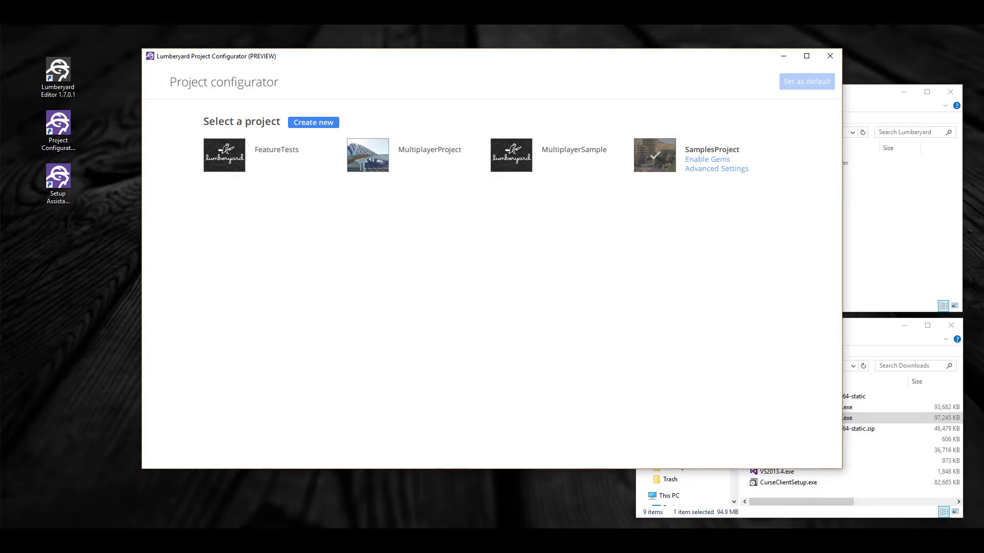
Browse to the dev folder under F:\Programs\Lumberyard\1.7.0.1 and delete its SamplesProject folder
left_click(860, 112)
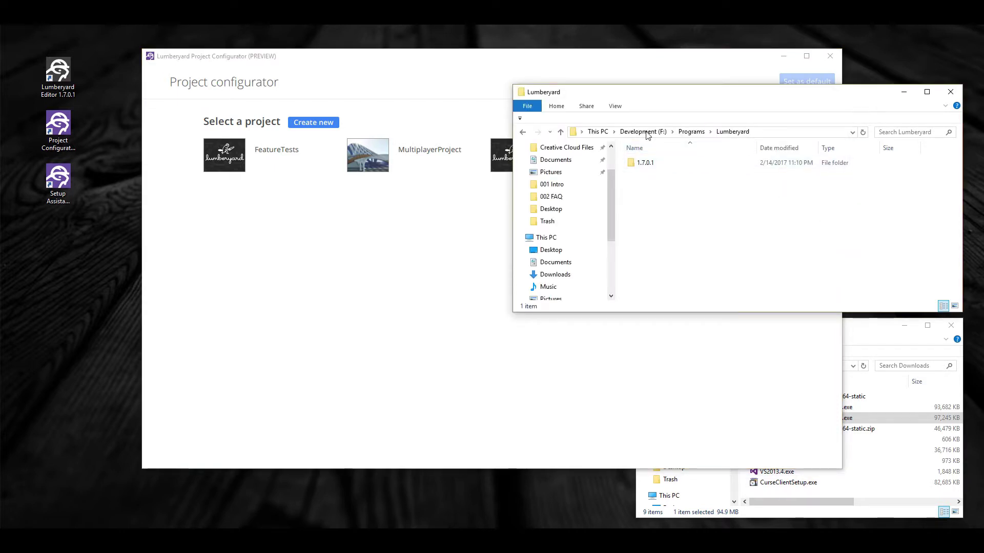
double_click(634, 164)
left_click(635, 176)
double_click(635, 175)
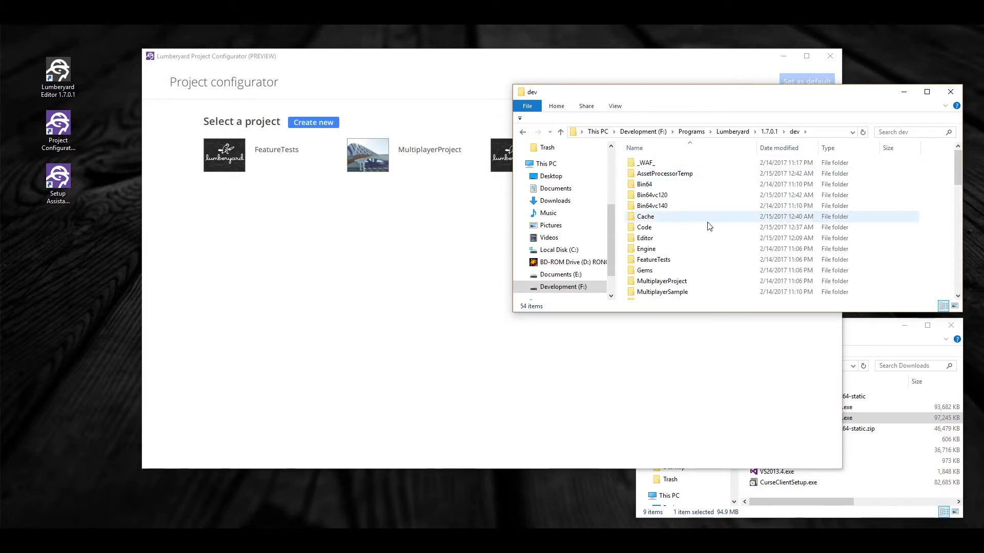
scroll(713, 230, "down", 3)
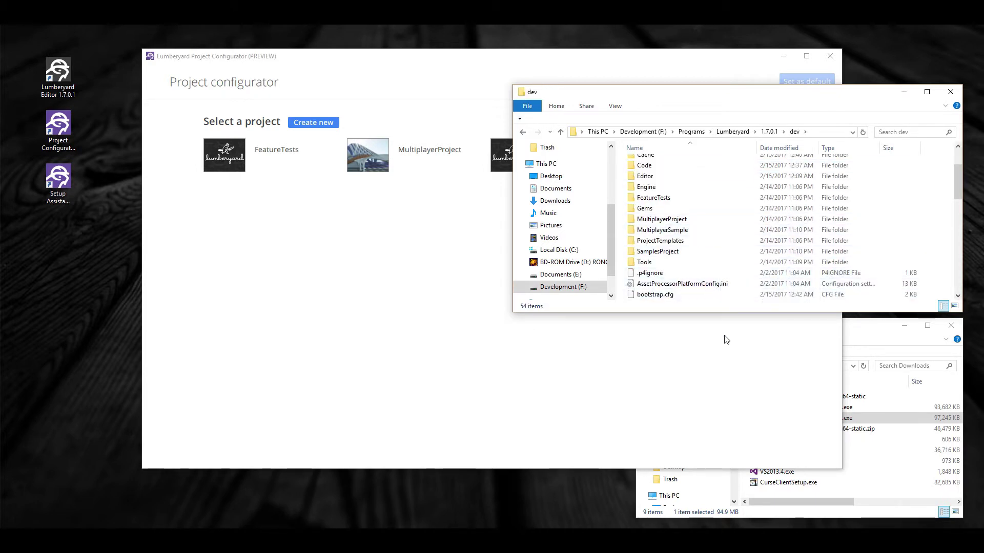
left_click(678, 63)
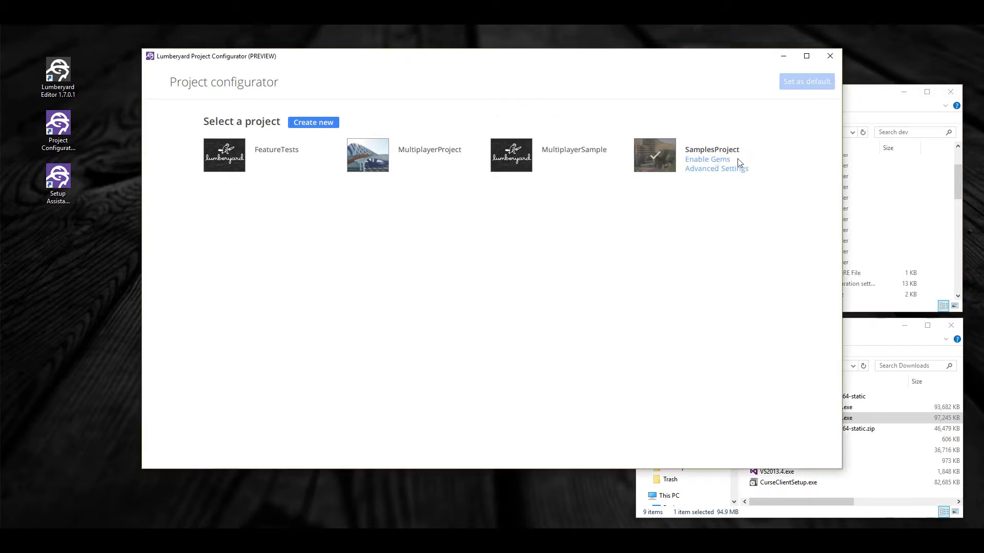
left_click(866, 108)
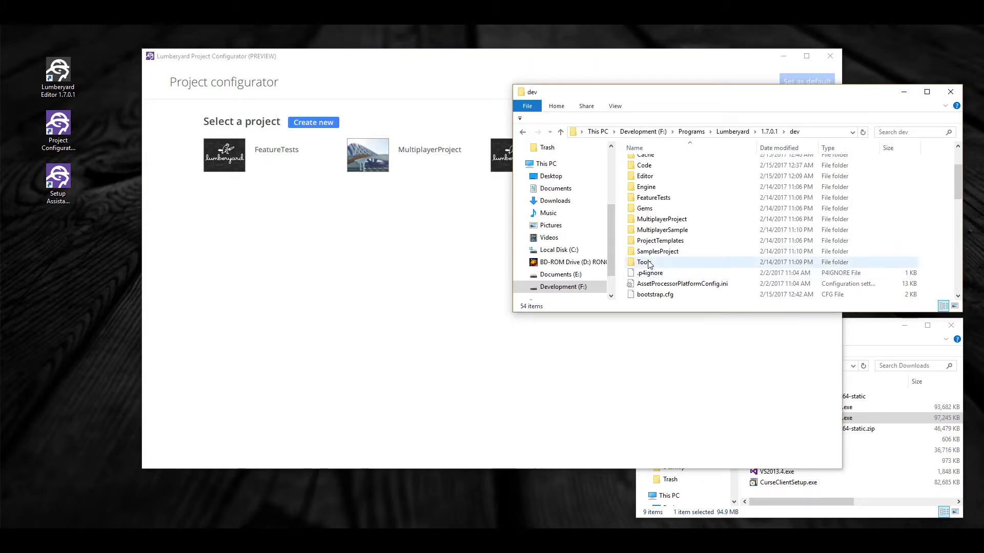
left_click(635, 252)
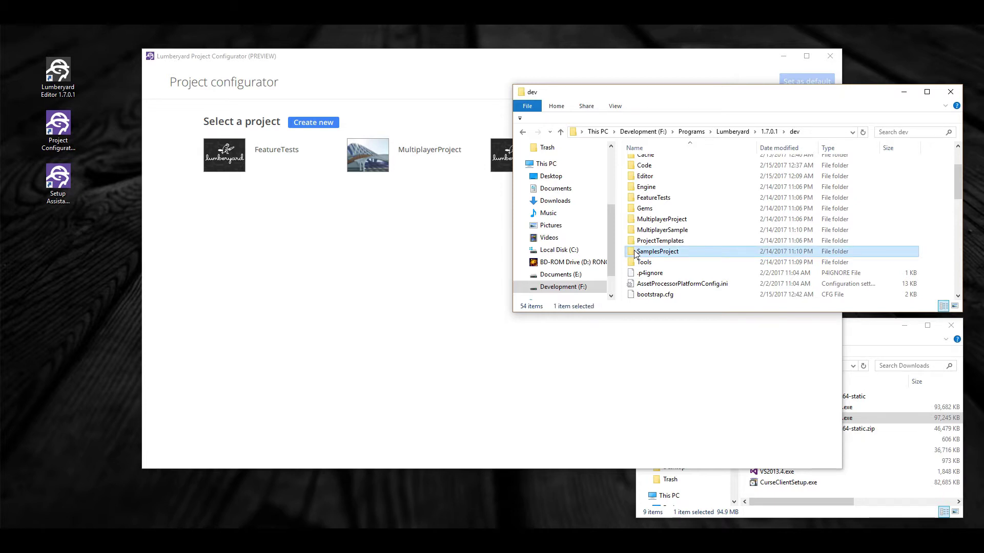
right_click(635, 252)
left_click(684, 407)
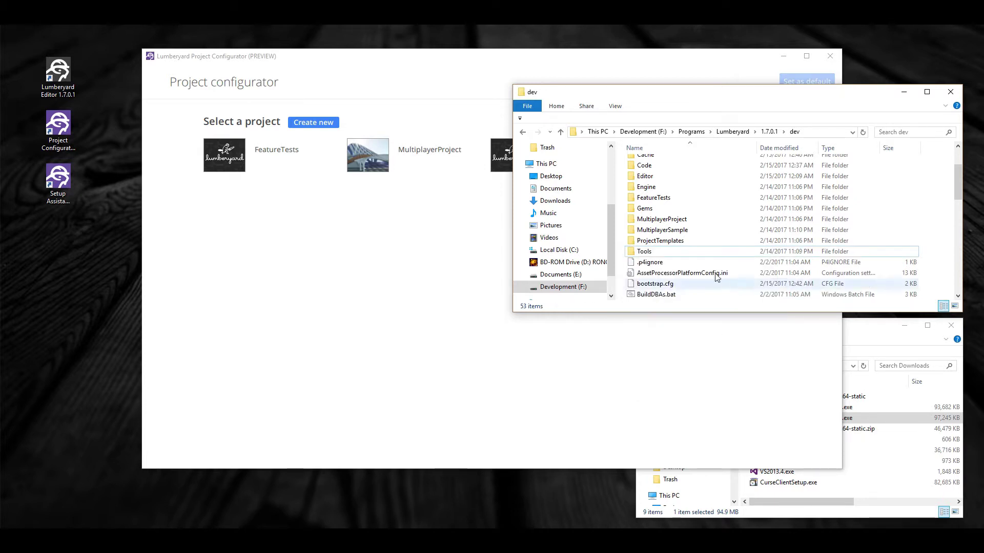
Delete the SamplesProject folder inside dev\Code and close the Project Configurator
scroll(666, 233, "up", 1)
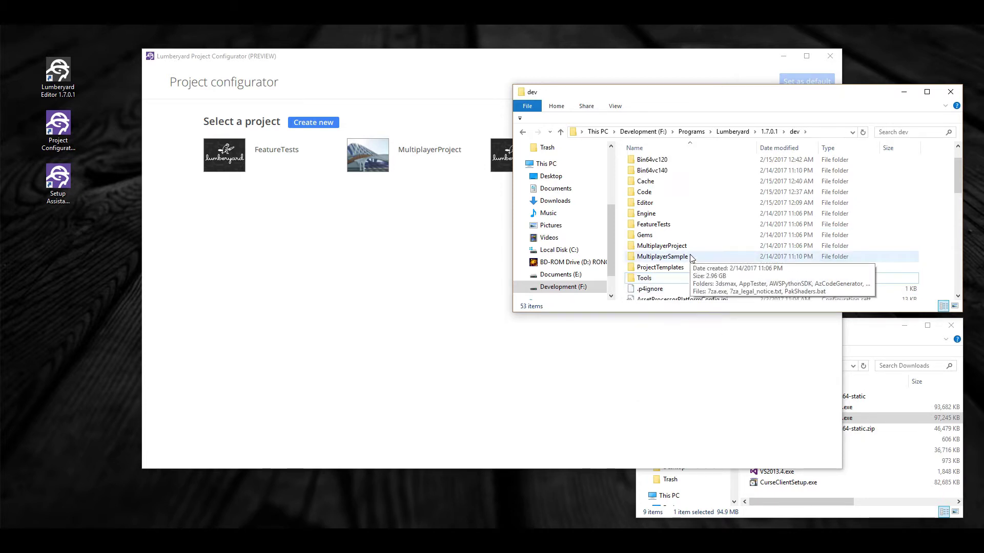
double_click(642, 192)
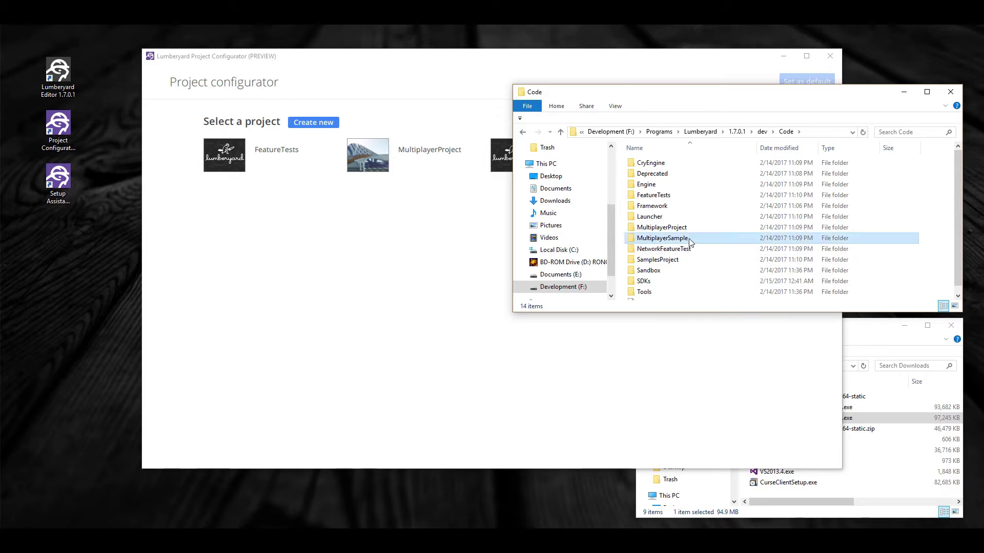
left_click(635, 238)
left_click(630, 261)
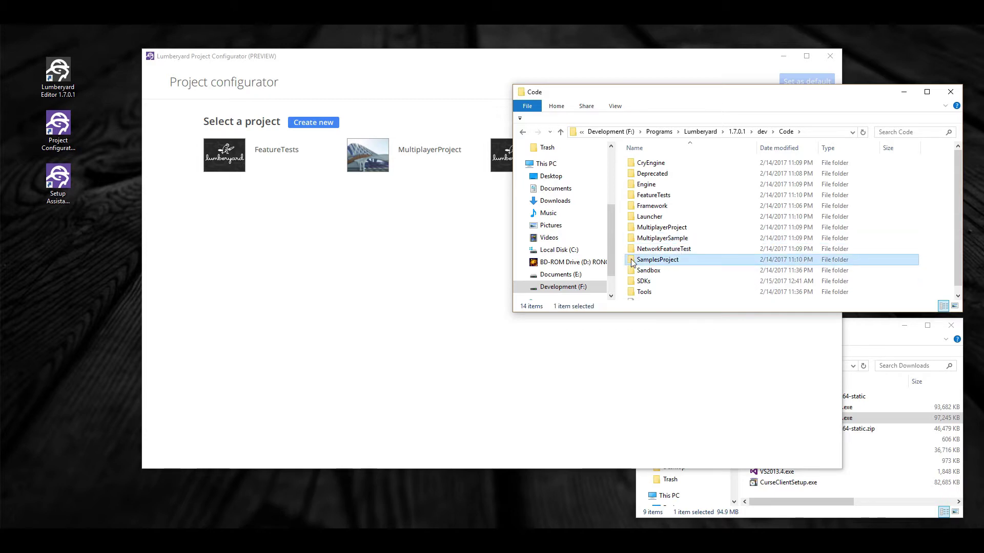
right_click(629, 261)
left_click(667, 416)
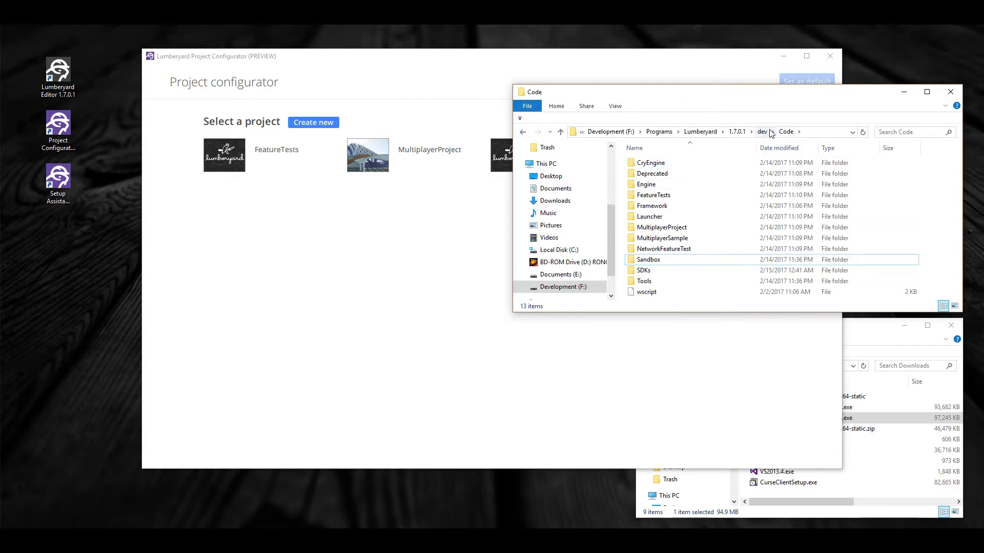
left_click(768, 77)
left_click(830, 56)
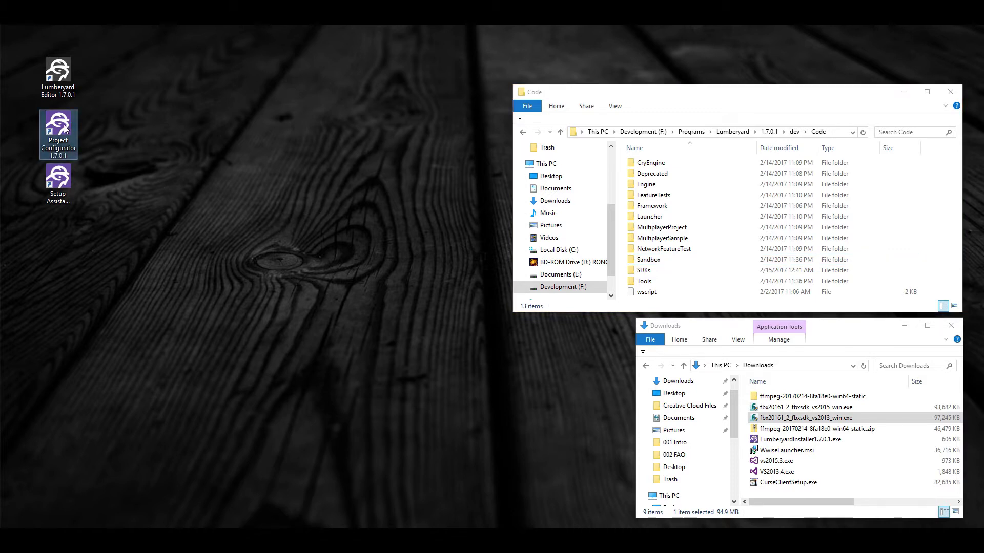
Restore both deleted SamplesProject folders from the Recycle Bin and close its window
left_click(113, 146)
left_click(58, 128)
left_click(112, 144)
key("alt+Tab")
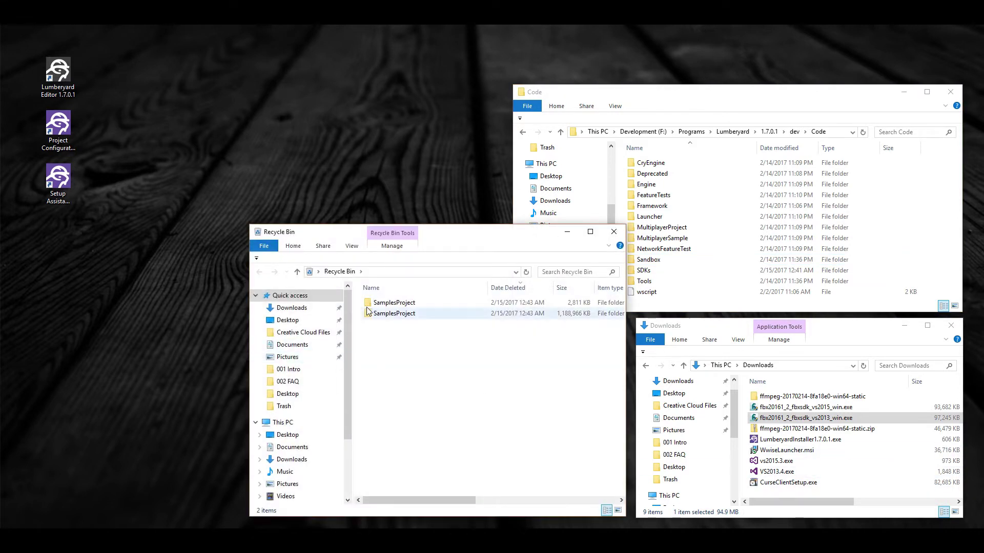
right_click(370, 306)
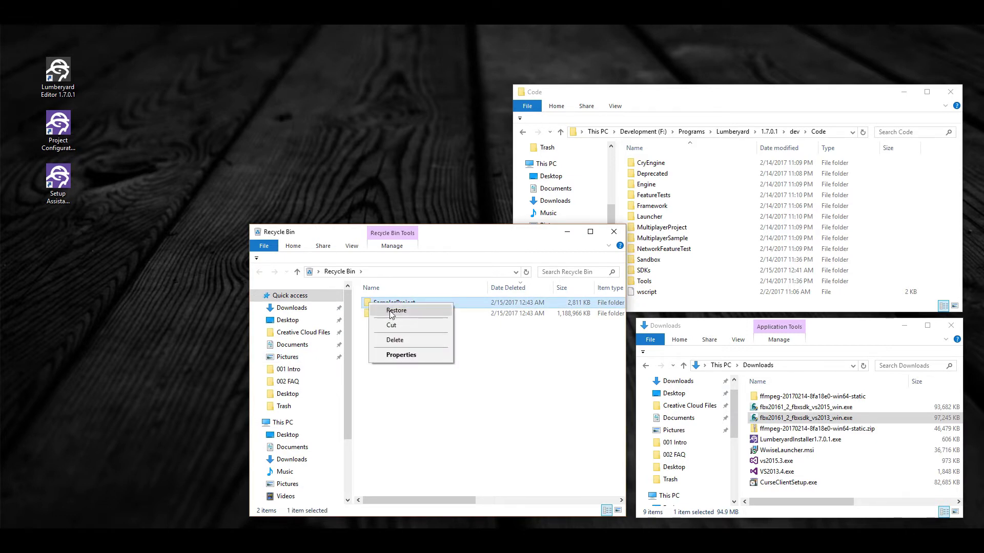
left_click(393, 311)
right_click(370, 302)
left_click(388, 308)
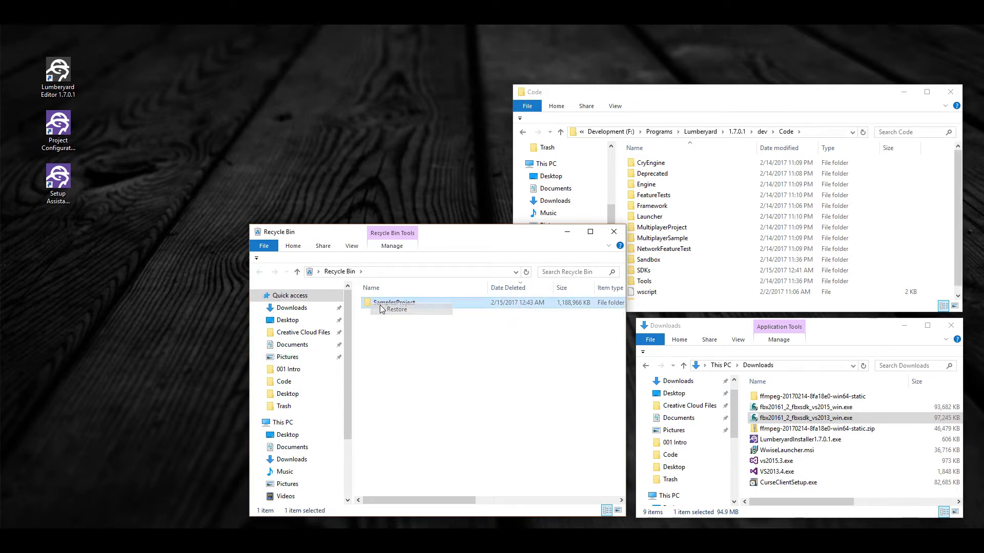
left_click(613, 231)
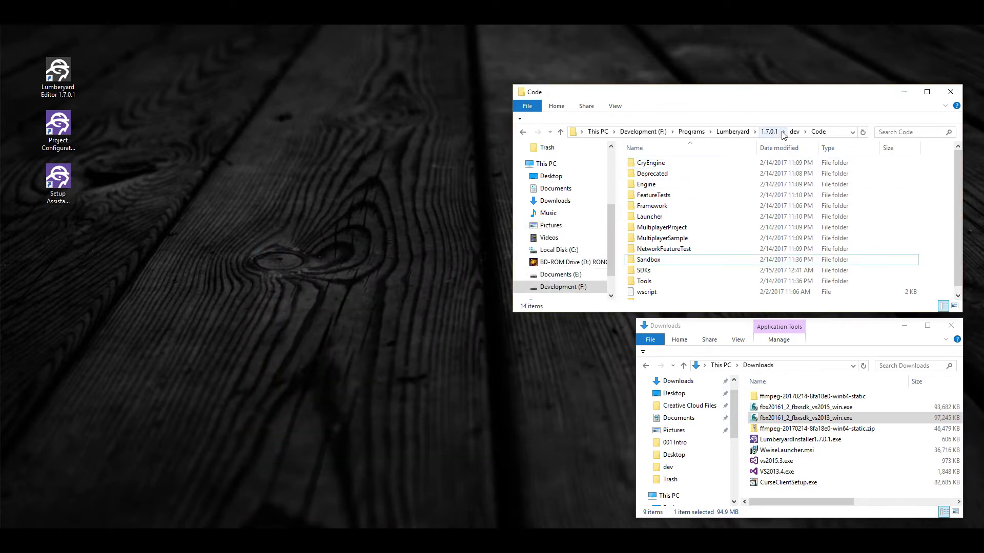
Reopen the Project Configurator from the desktop, check the project list for SamplesProject, and close it
left_click(65, 126)
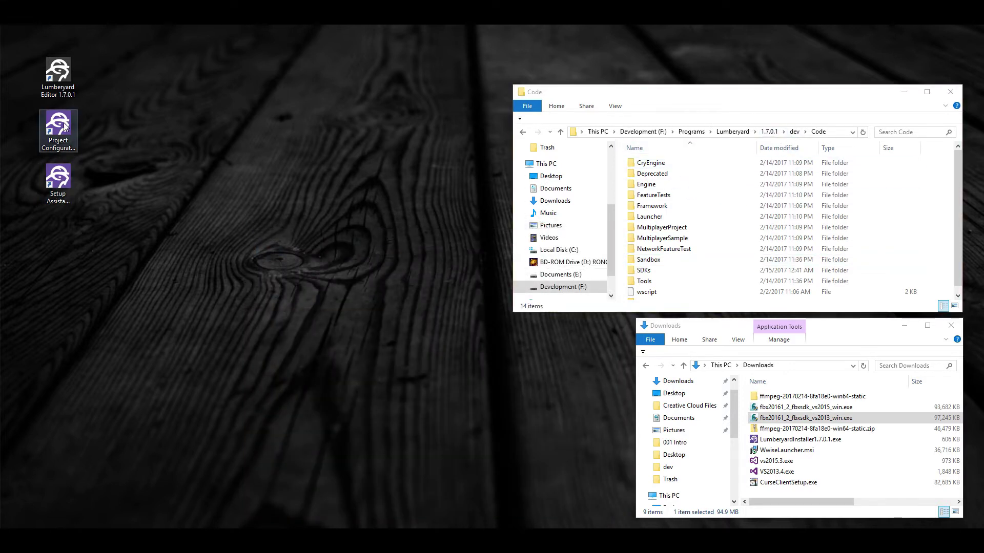
double_click(65, 125)
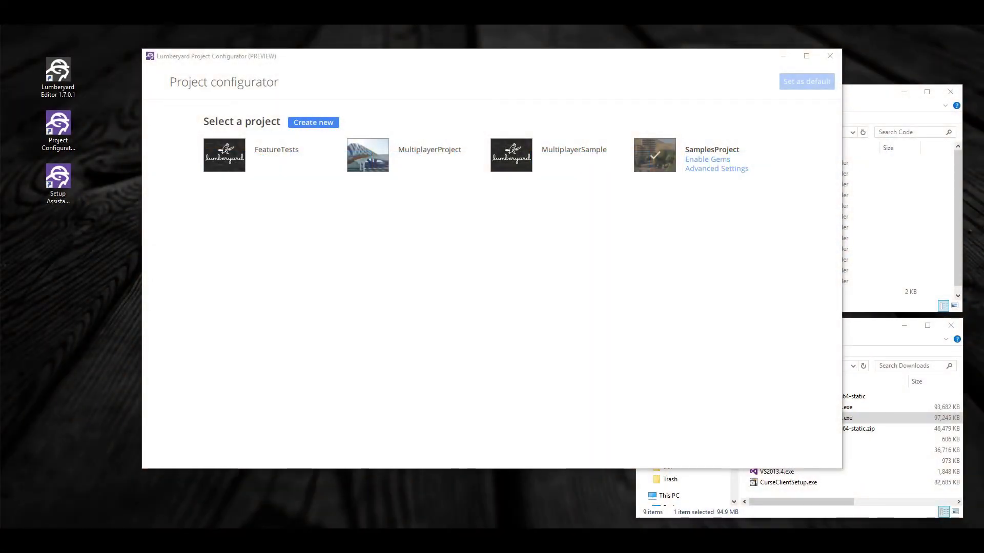
left_click(830, 55)
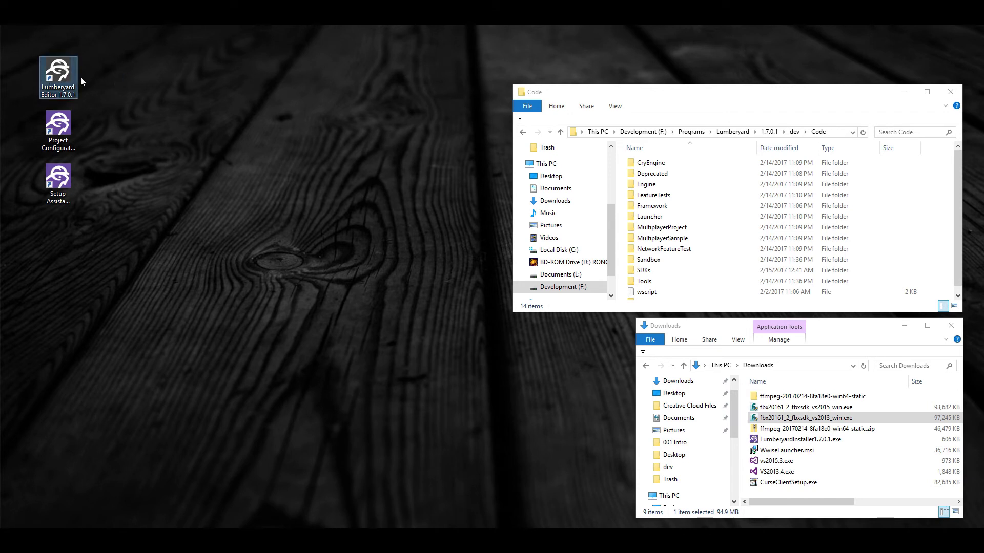
Launch Lumberyard Editor 1.7.0.1 and open the level getting-started-completed-level from the GettingStartedFiles folder
double_click(60, 77)
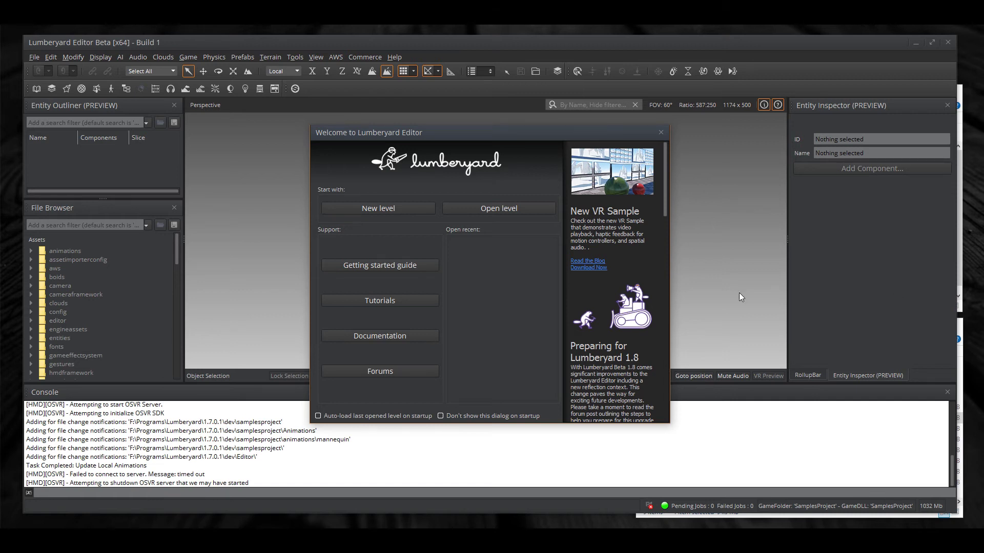
left_click(481, 210)
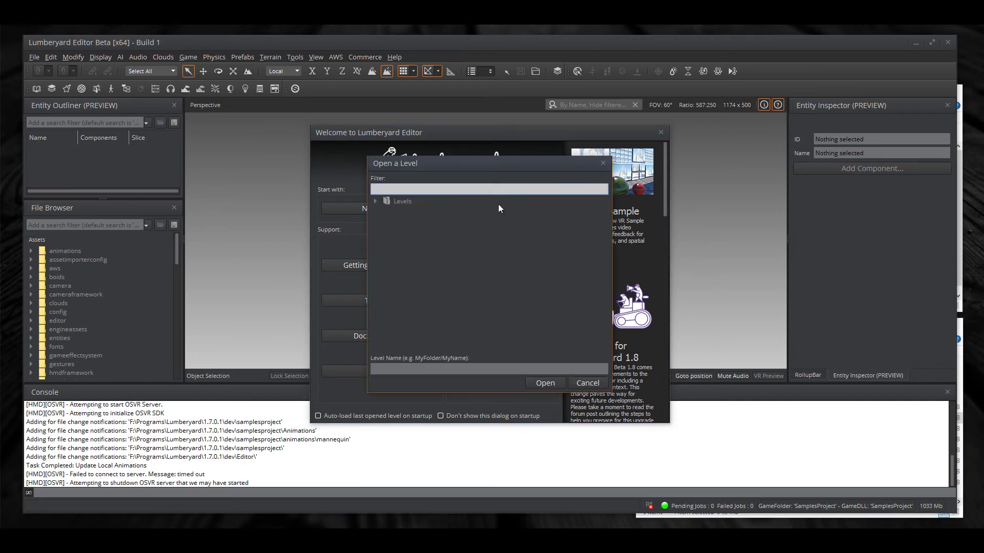
left_click(375, 201)
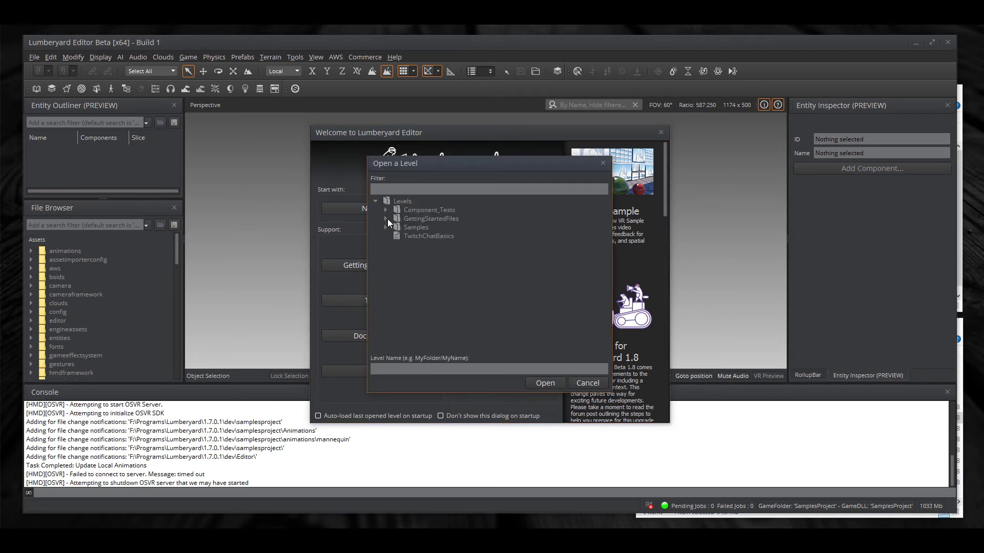
left_click(386, 219)
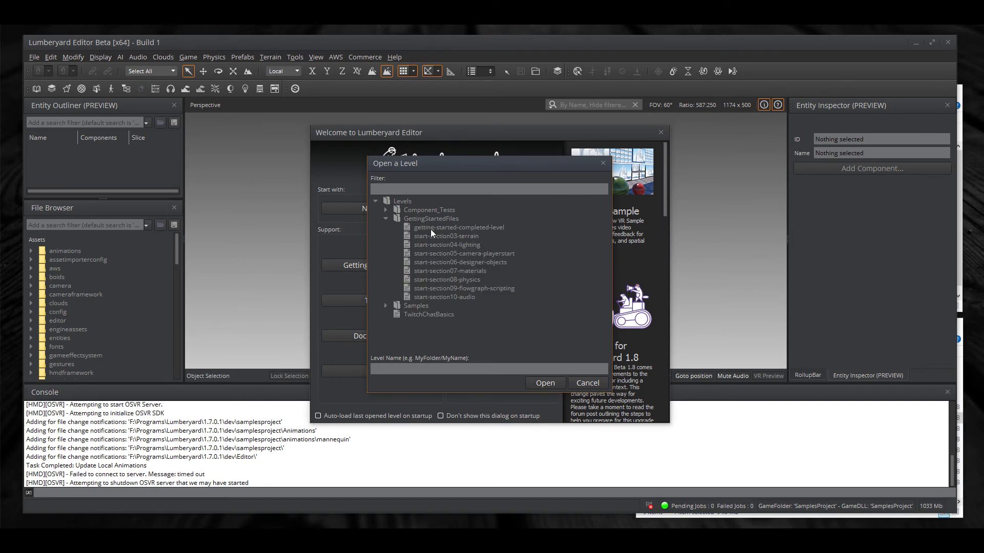
left_click(466, 228)
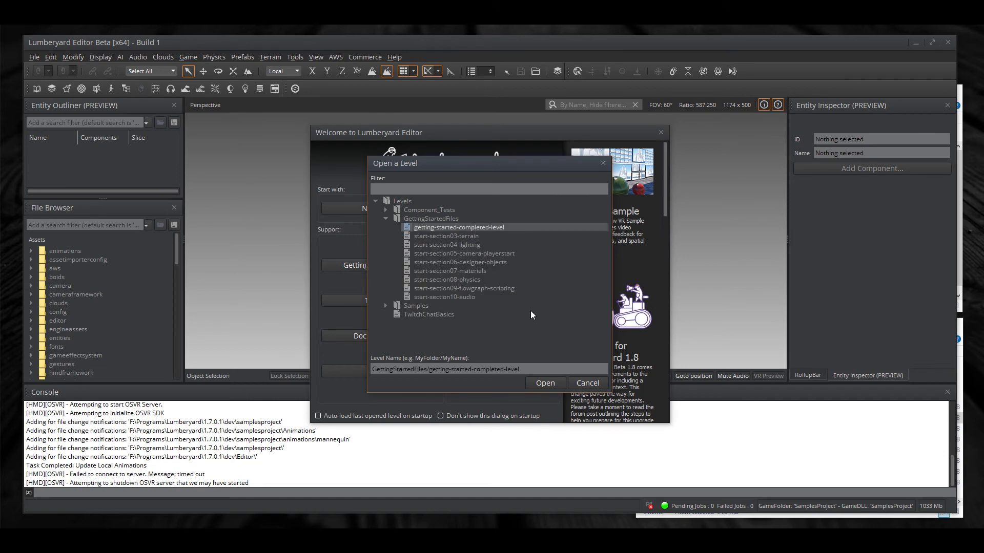
left_click(552, 386)
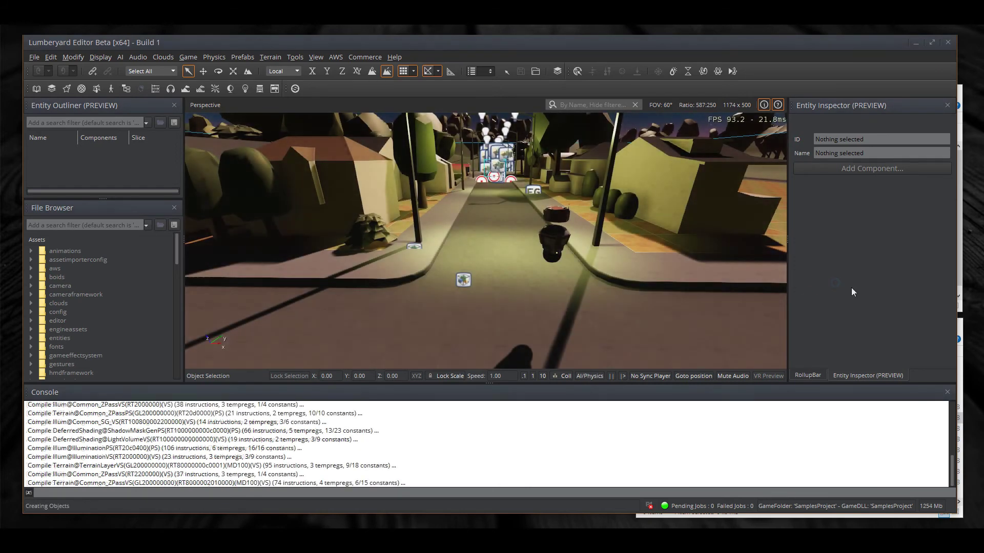
Fly the perspective camera around the opened level to inspect the street, houses and surrounding terrain
scroll(737, 269, "down", 10)
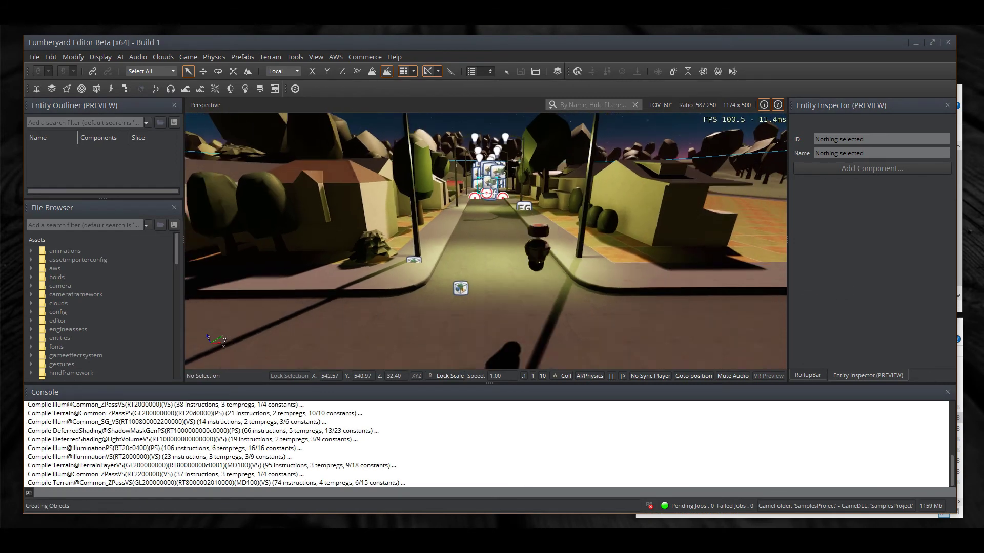
scroll(606, 296, "down", 10)
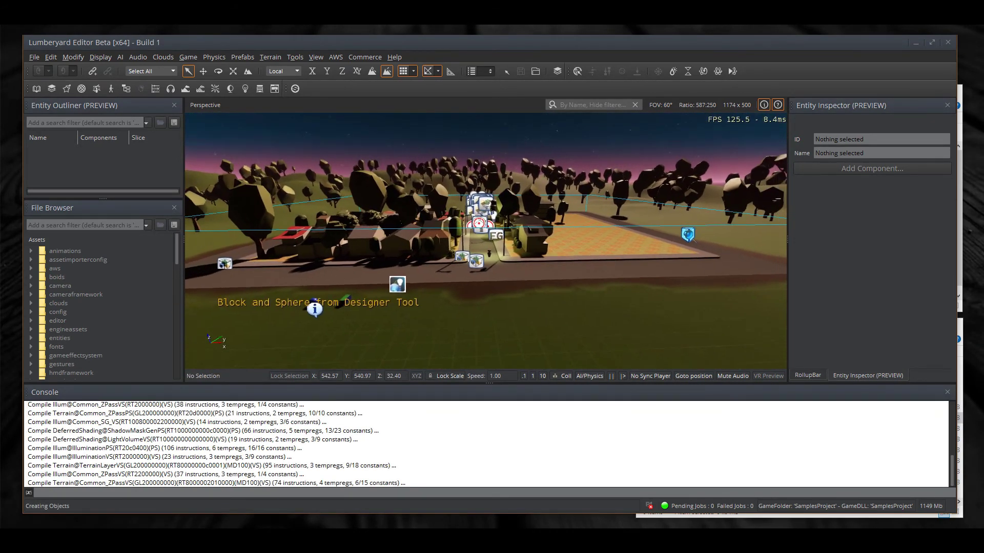
right_click_drag(564, 297, 614, 291)
key("w")
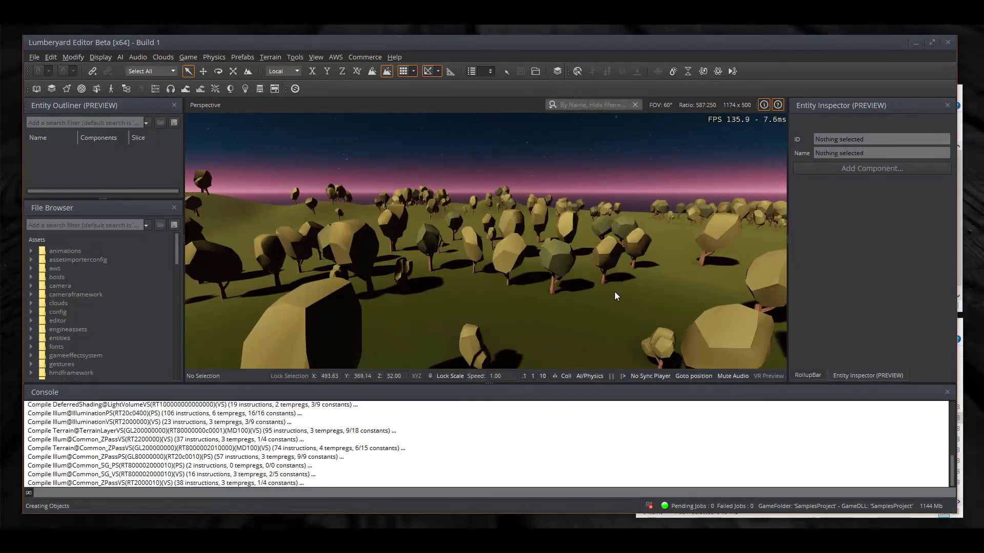